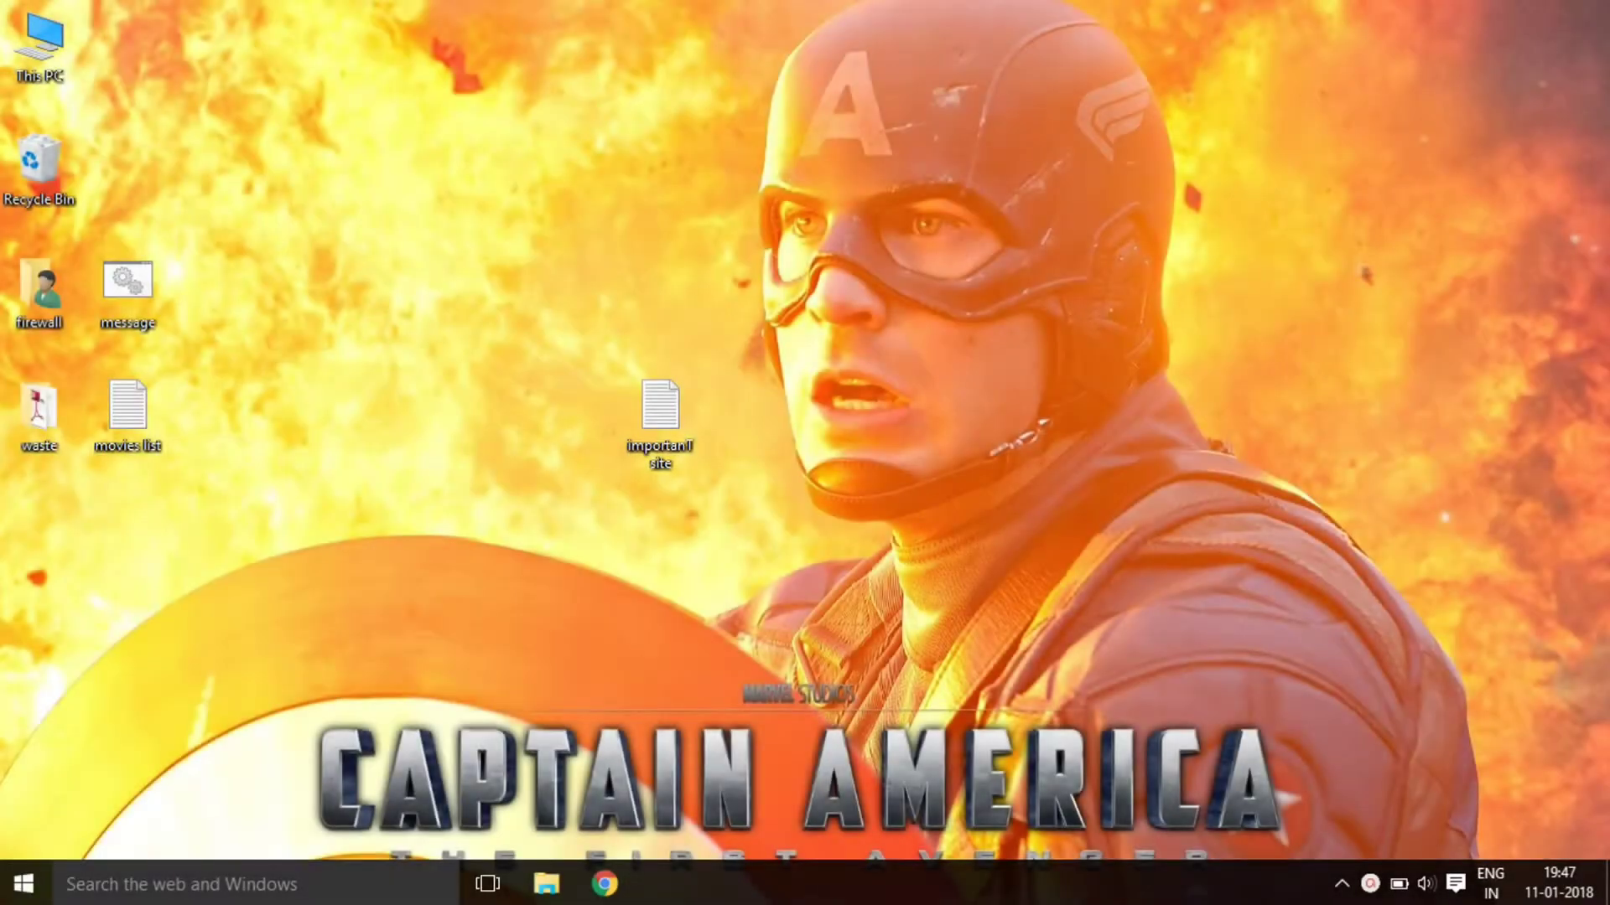
{"action": "right_click", "coordinate": [708, 214]}
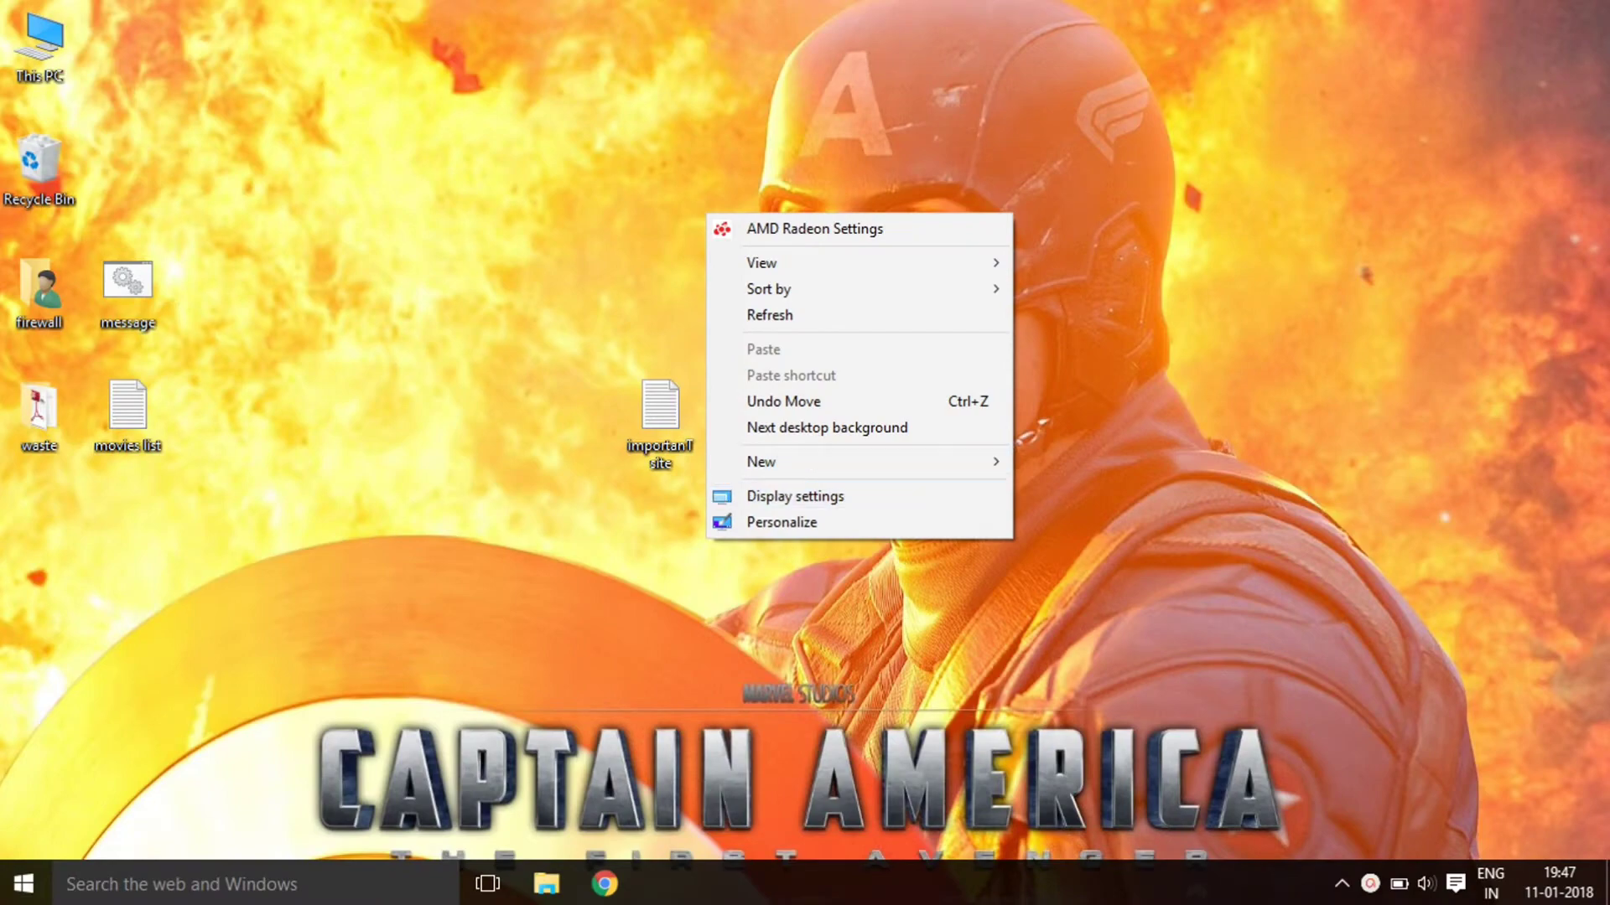
{"action": "left_click", "coordinate": [794, 496]}
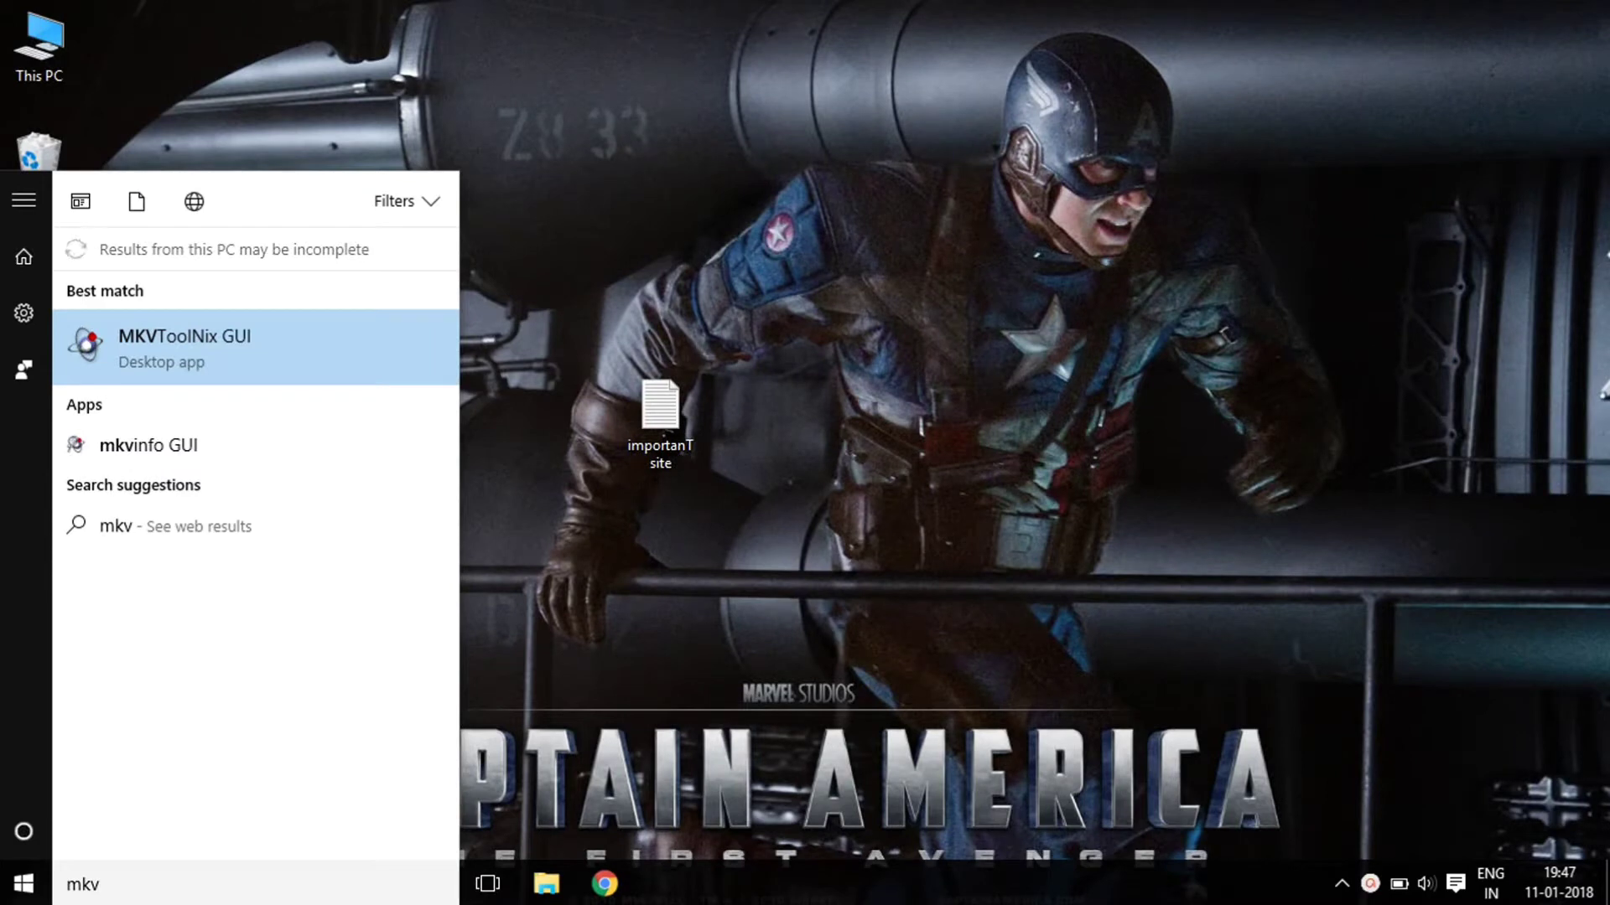
Launch MKVToolNix GUI and add the video "Enemy Of The State eng" from the movies (F:) drive as a source file.
{"action": "key", "text": "Return"}
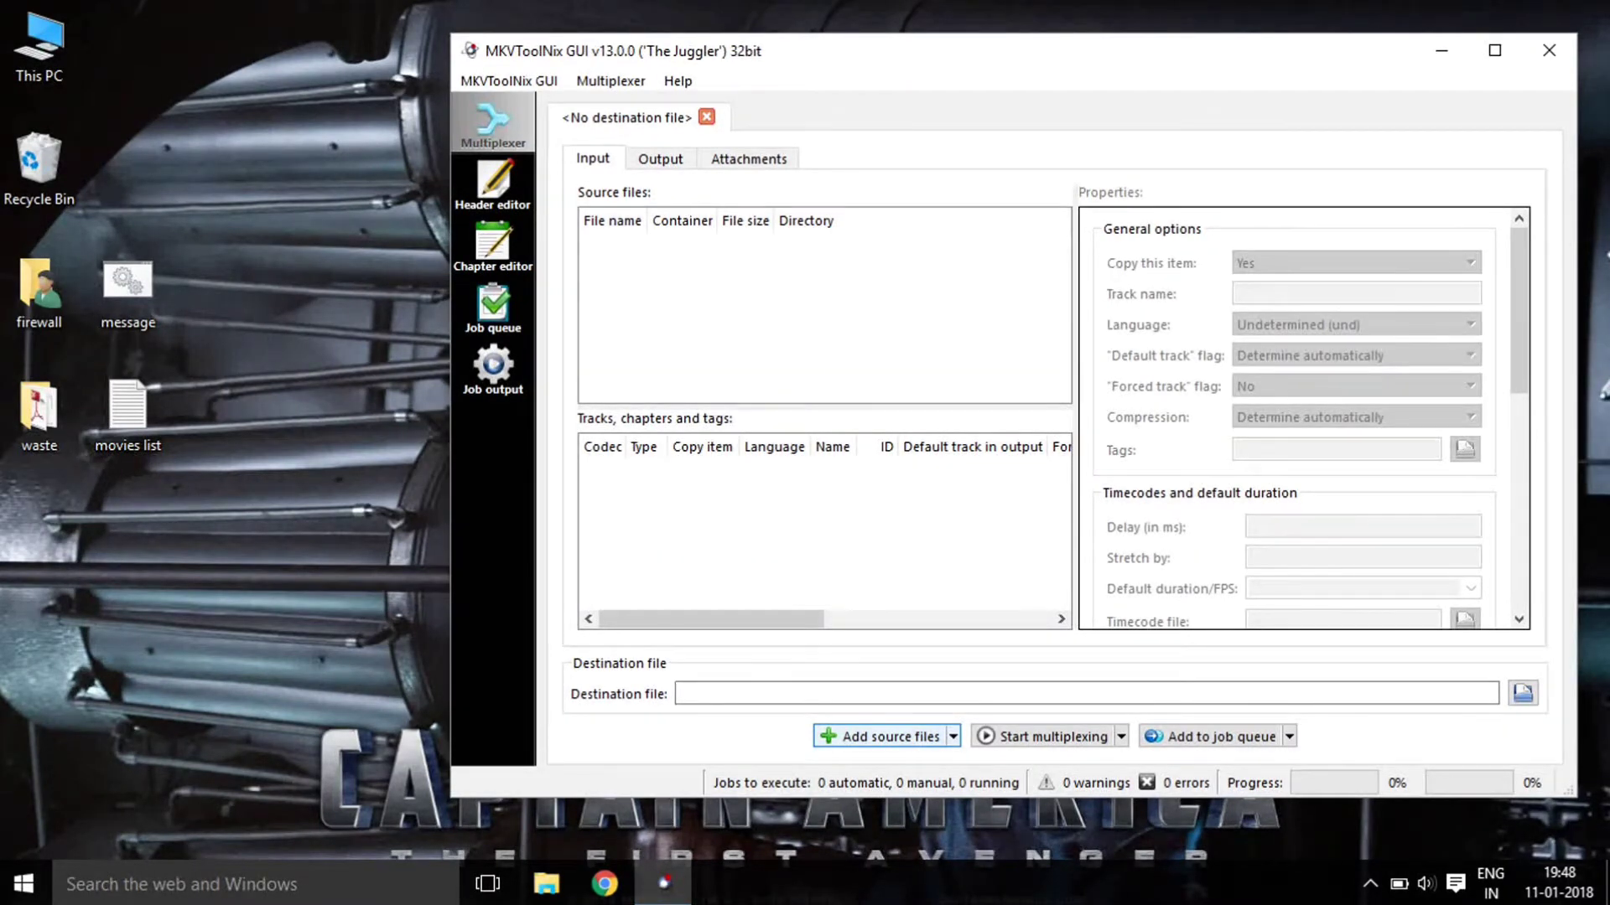
{"action": "left_click", "coordinate": [878, 736]}
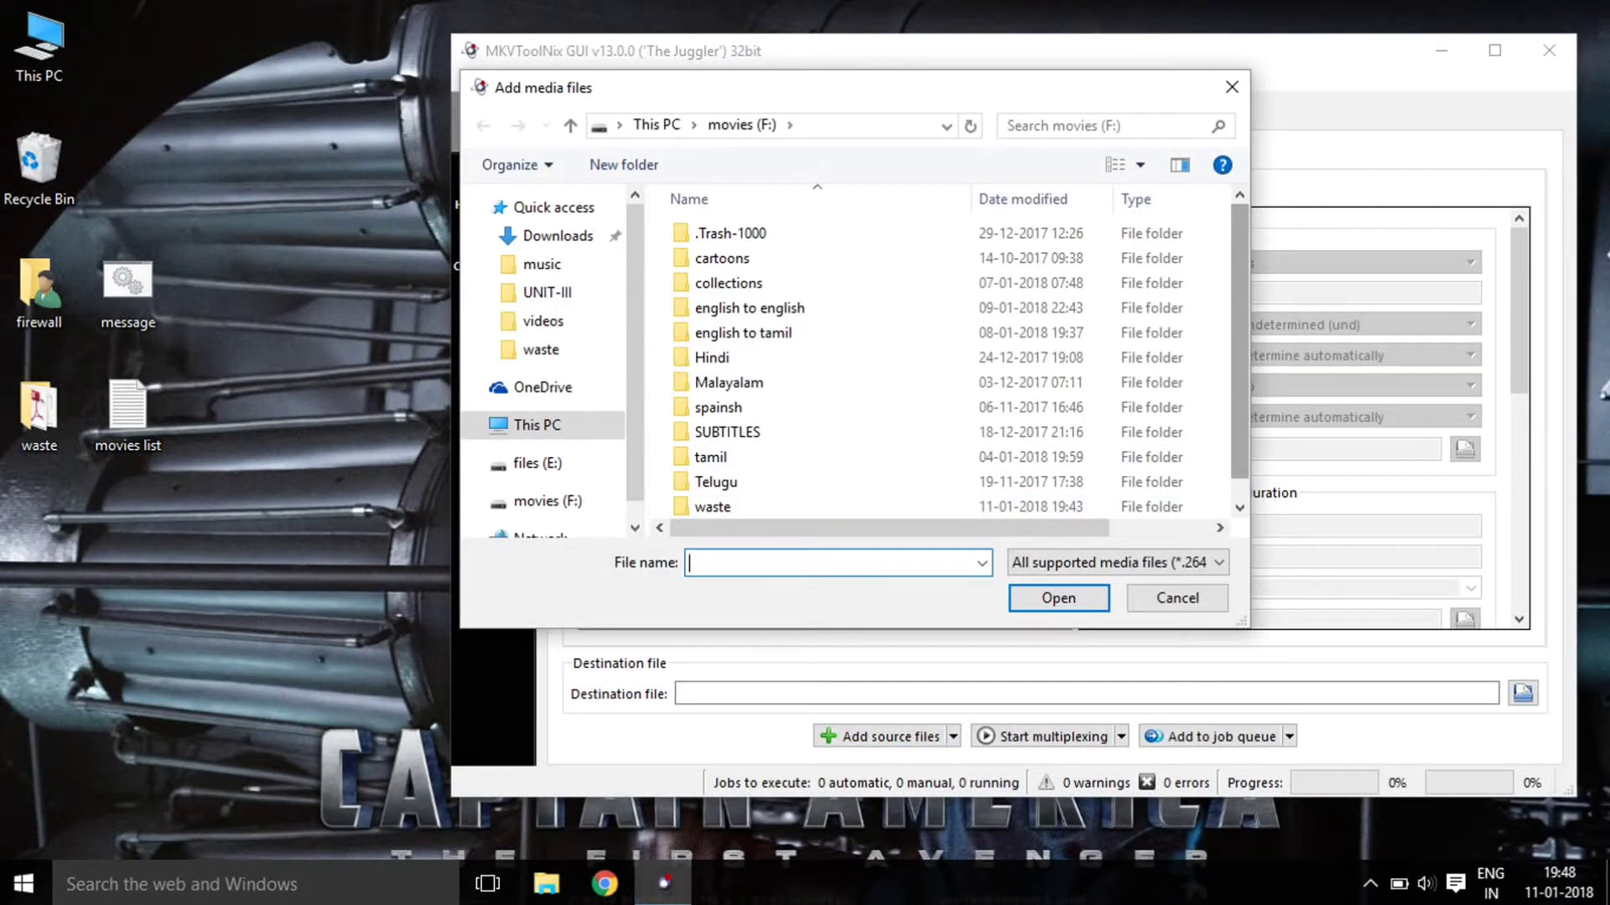
{"action": "left_click_drag", "start_coordinate": [1238, 352], "coordinate": [1238, 373]}
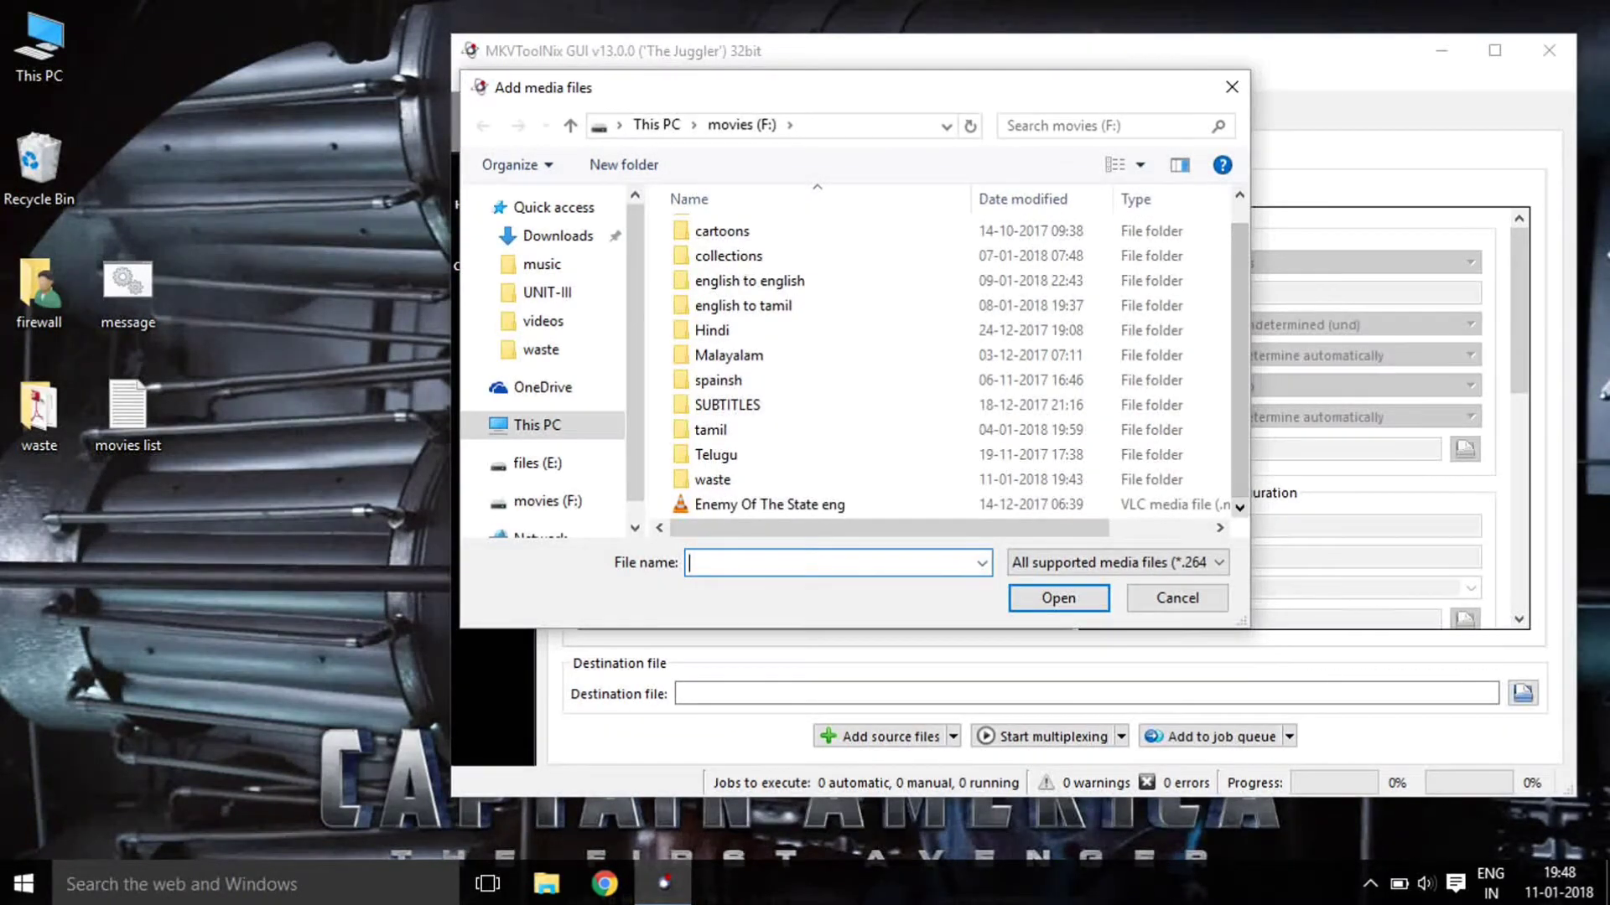
{"action": "scroll", "coordinate": [961, 361], "scroll_direction": "up", "scroll_amount": 1}
{"action": "scroll", "coordinate": [961, 360], "scroll_direction": "down", "scroll_amount": 1}
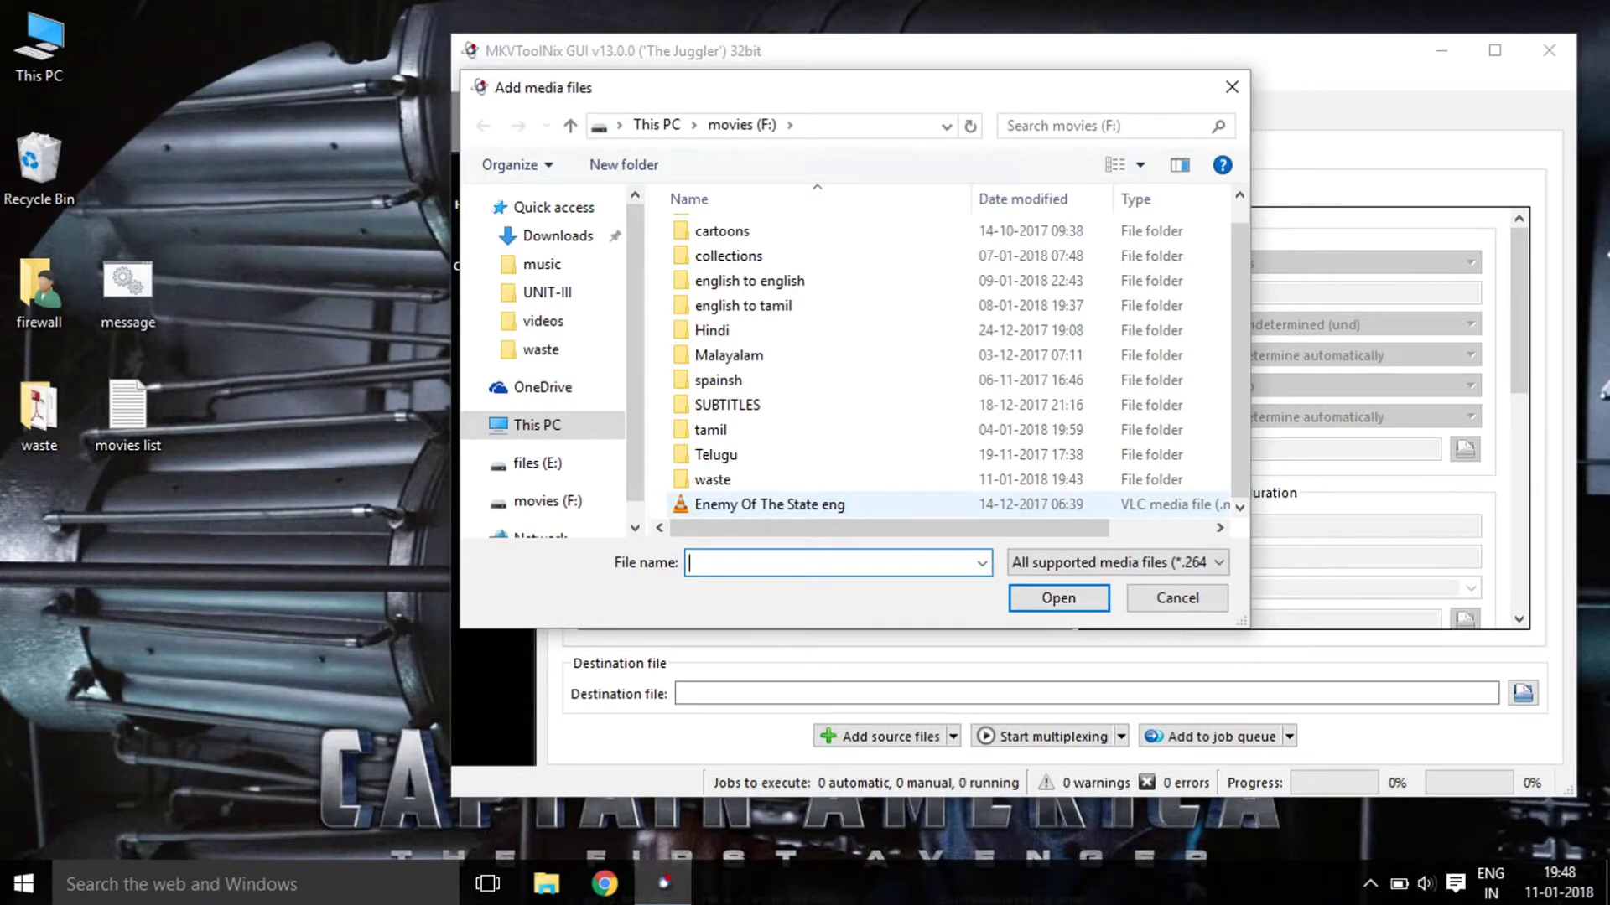
{"action": "double_click", "coordinate": [770, 504]}
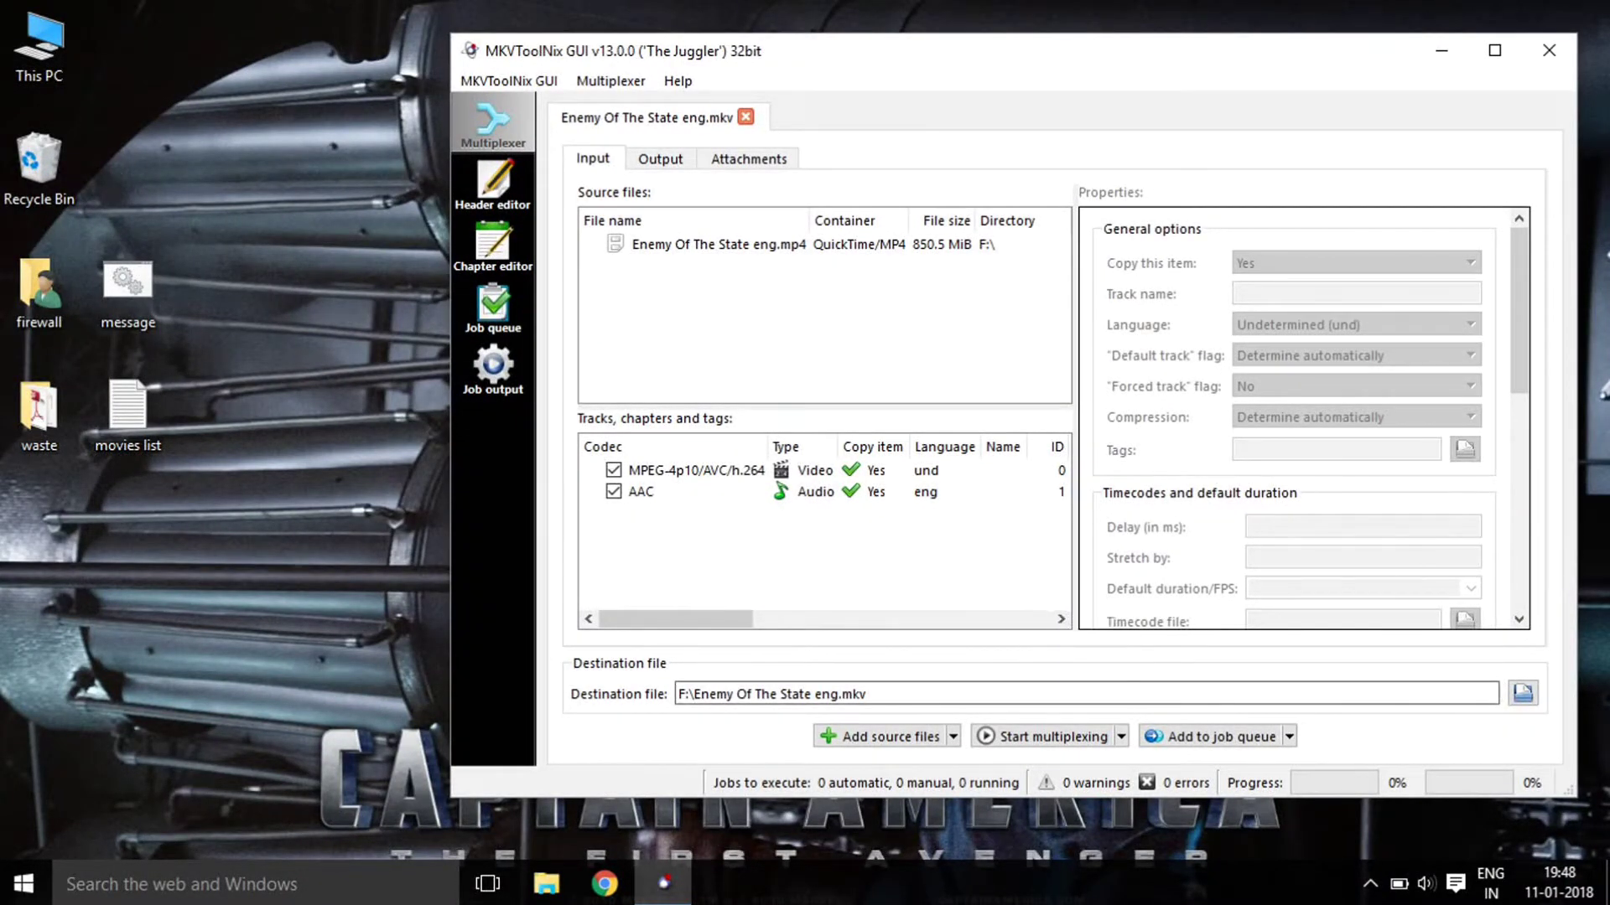
Add the video "Enemy at the Gates" from the "english to tamil" folder as a second source file.
{"action": "key", "text": "Tab"}
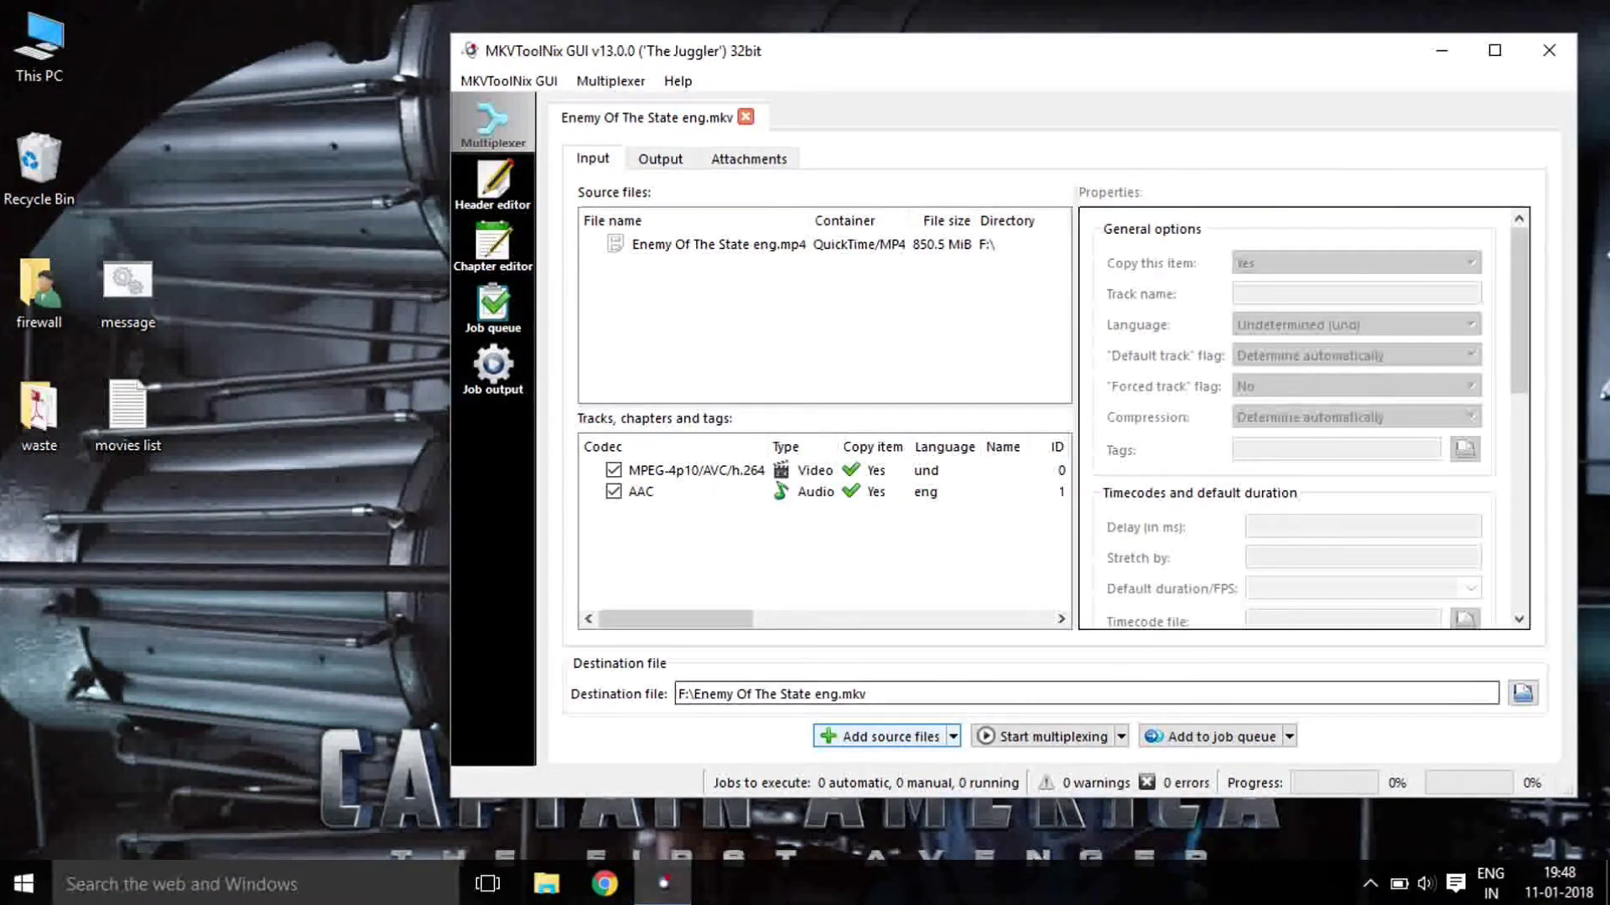
{"action": "key", "text": "space"}
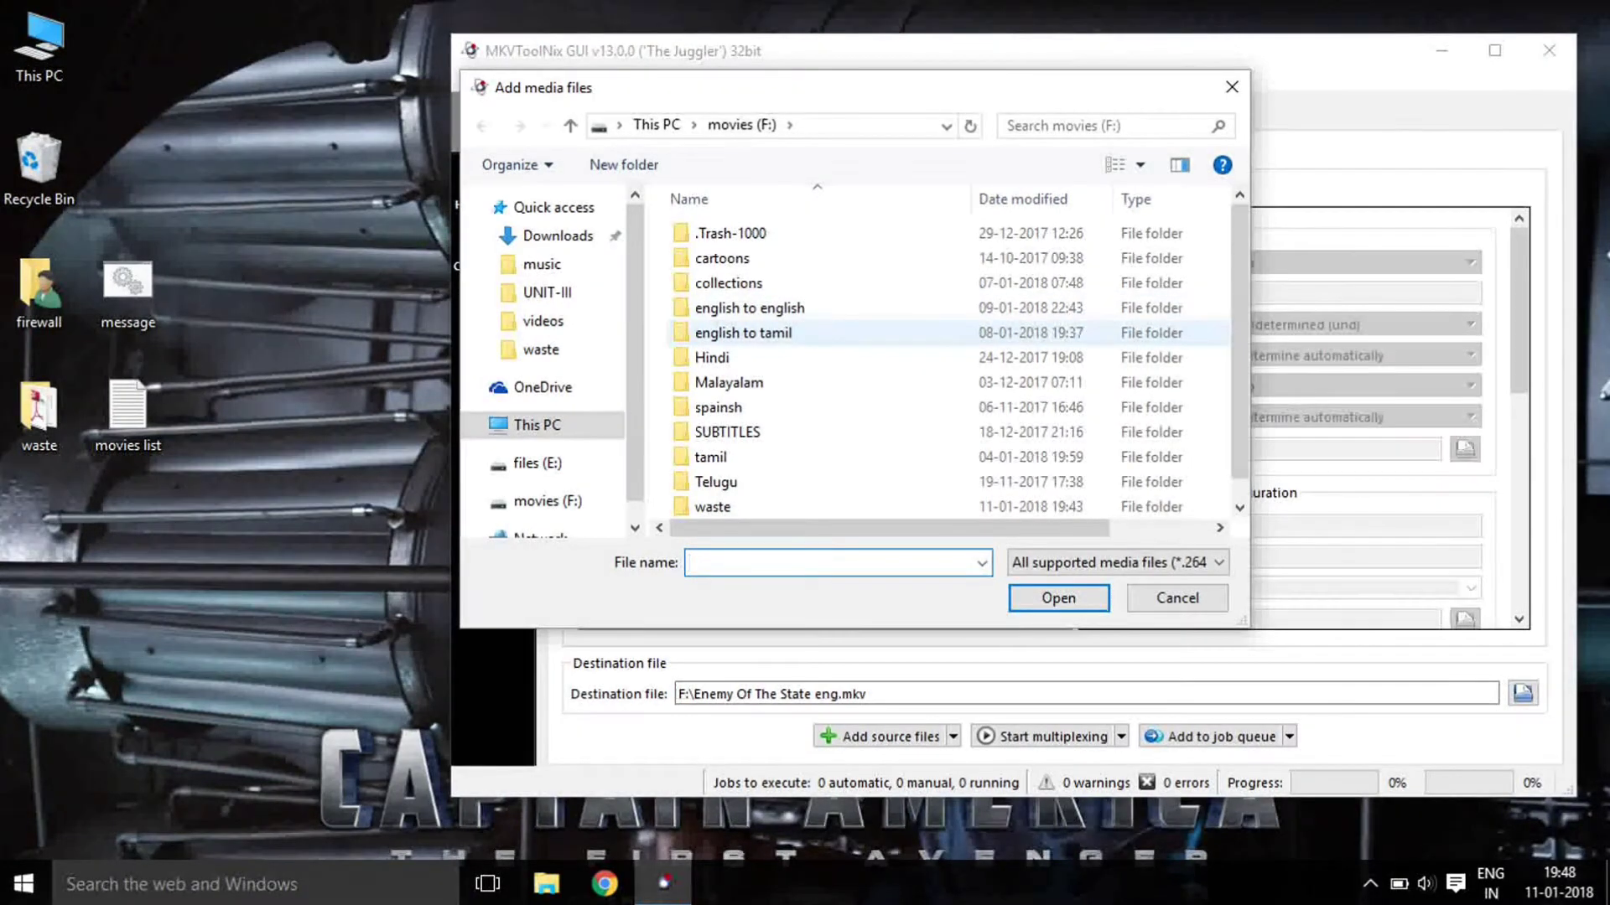
{"action": "double_click", "coordinate": [728, 333]}
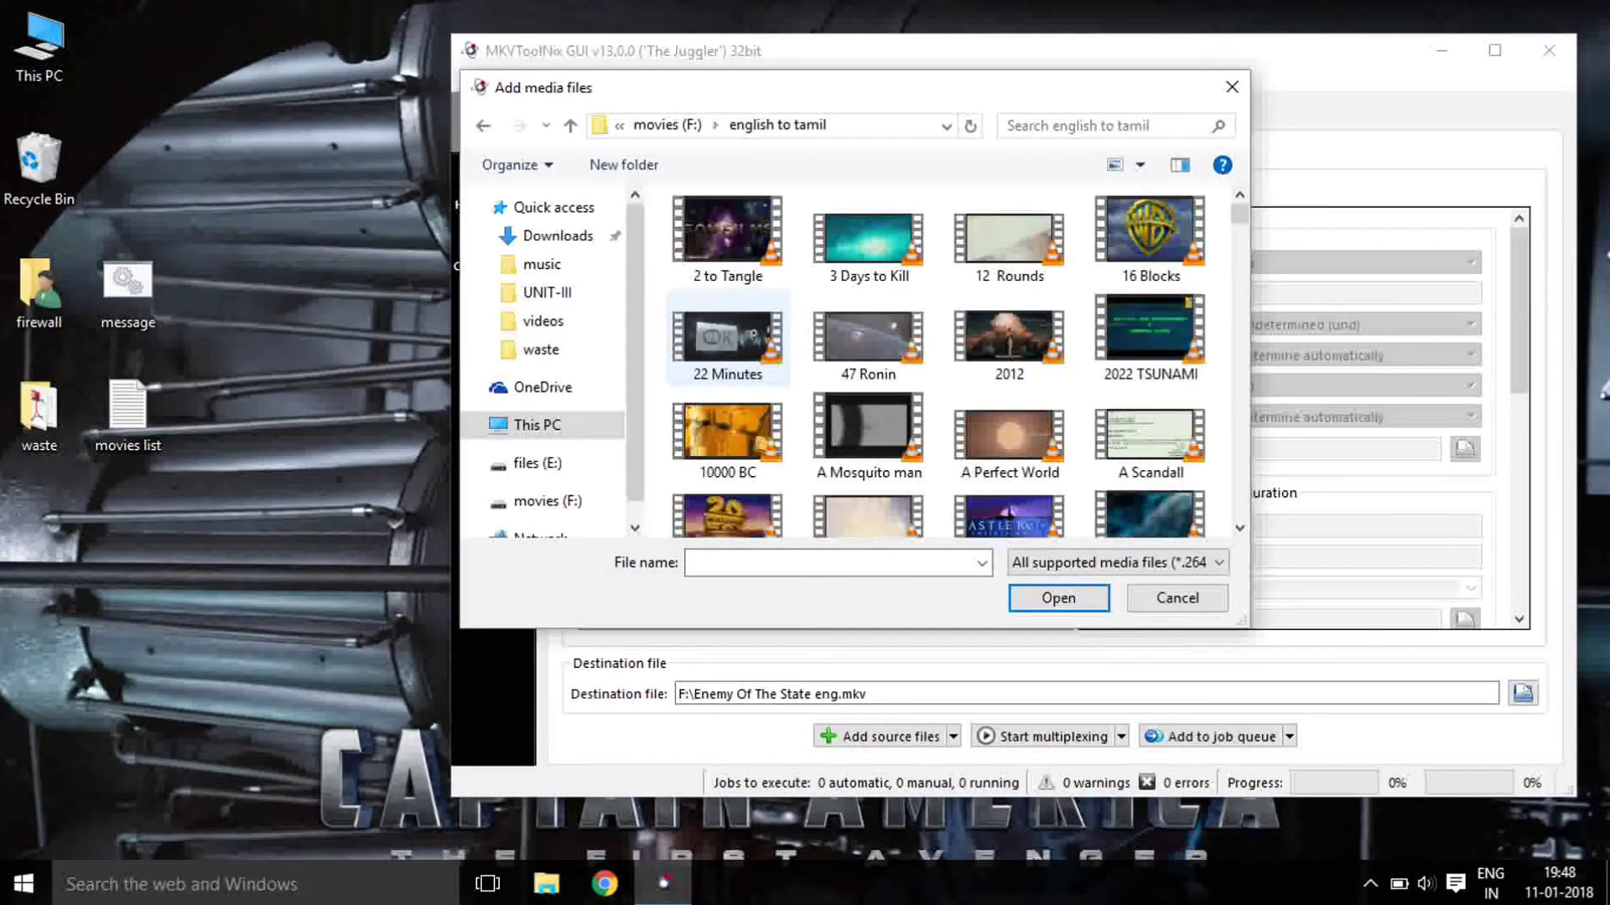
{"action": "left_click", "coordinate": [728, 336]}
{"action": "key", "text": "e"}
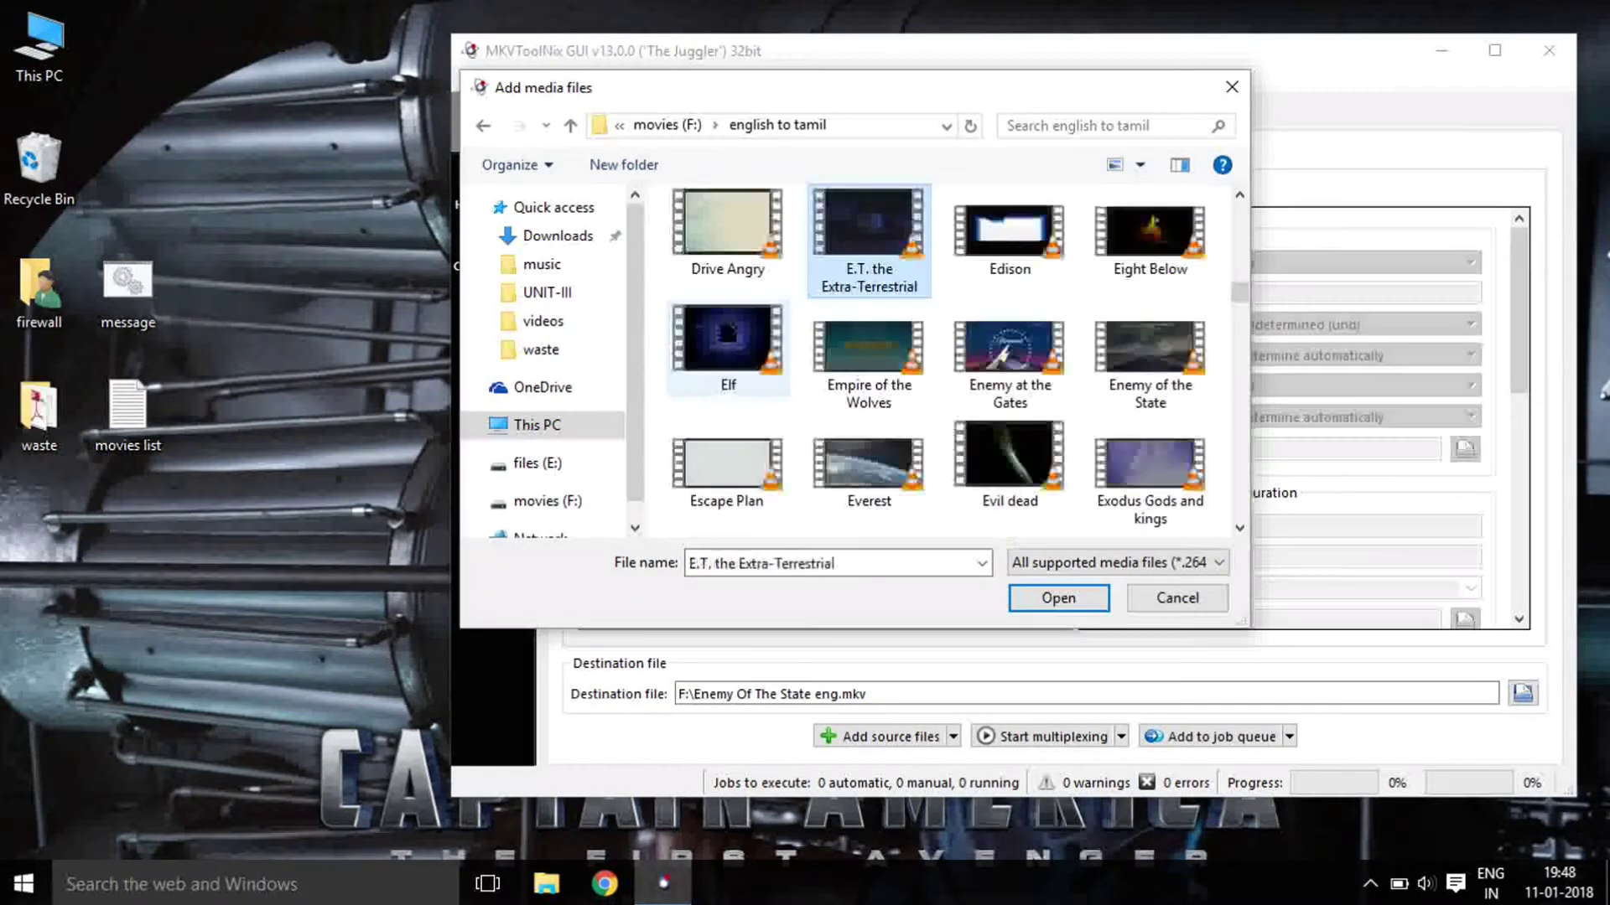
{"action": "key", "text": "Right"}
{"action": "key", "text": "Right"}
{"action": "key", "text": "Down"}
{"action": "key", "text": "Left"}
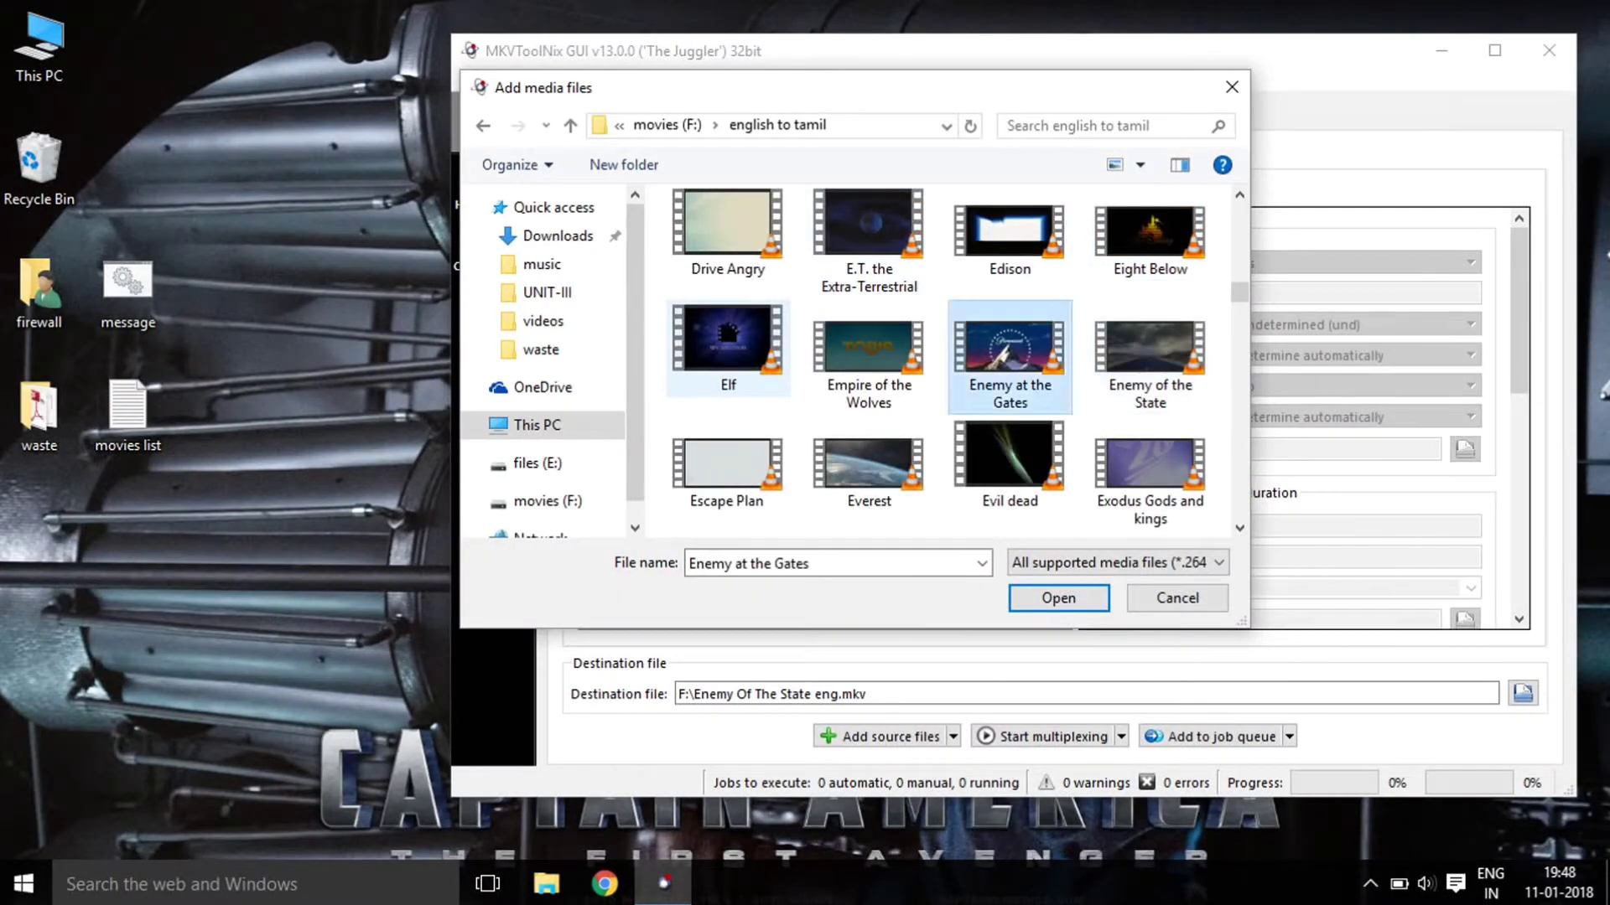
{"action": "key", "text": "Return"}
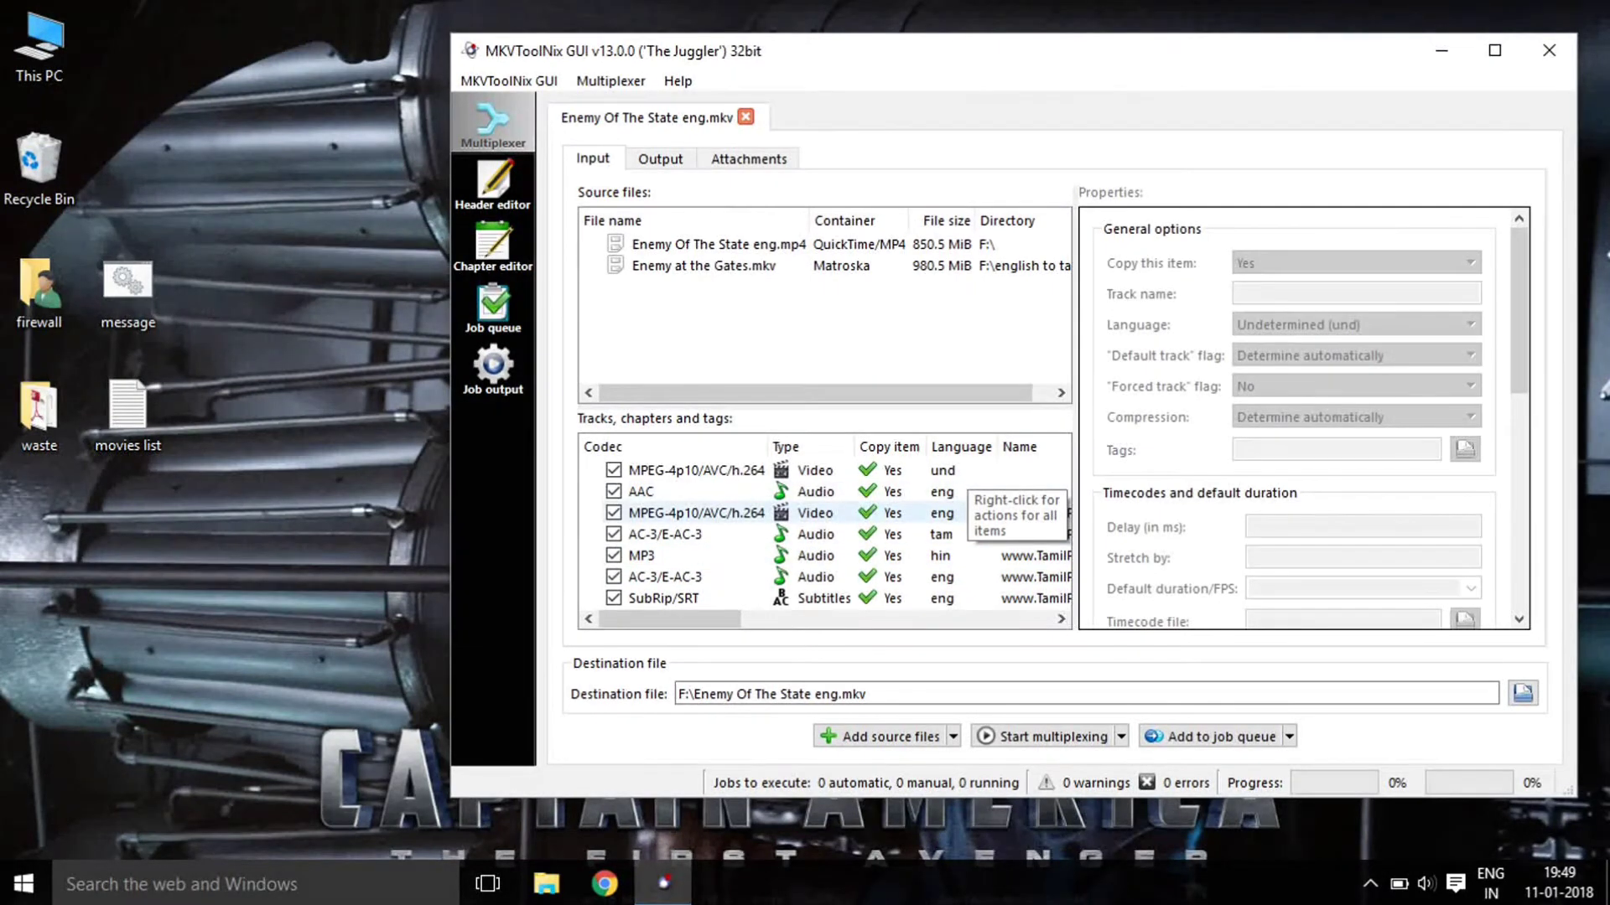
Exclude the video track of Enemy at the Gates.mkv from copying and set the destination file to F:\back\Enemy Of The State eng.mkv.
{"action": "left_click", "coordinate": [613, 513]}
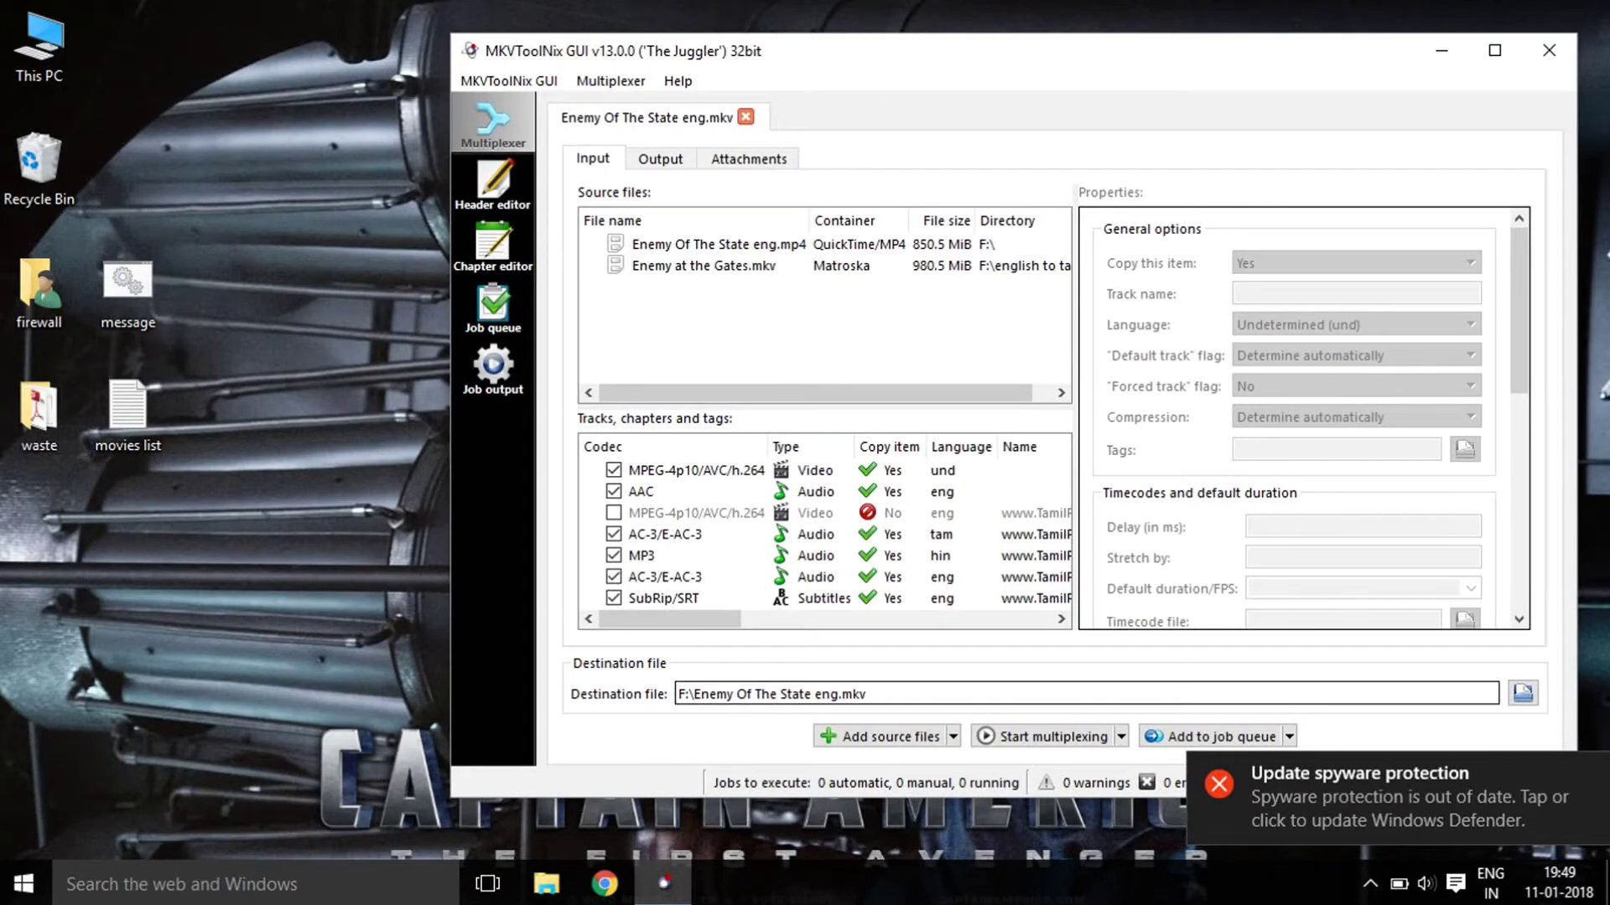
{"action": "type", "text": "\\"}
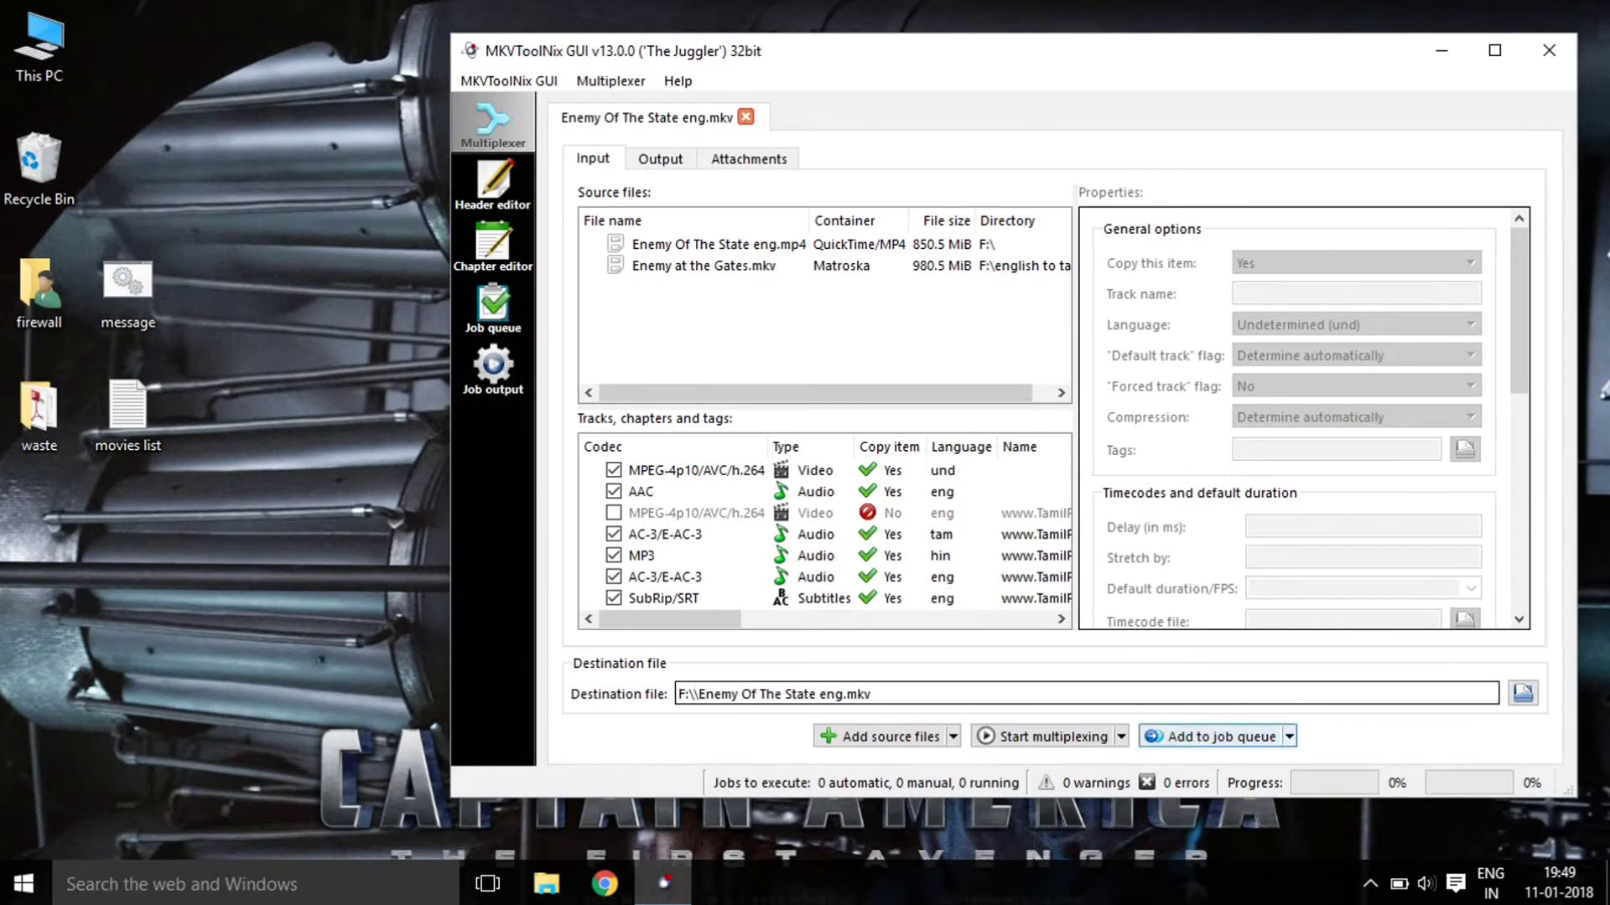
{"action": "type", "text": "\\"}
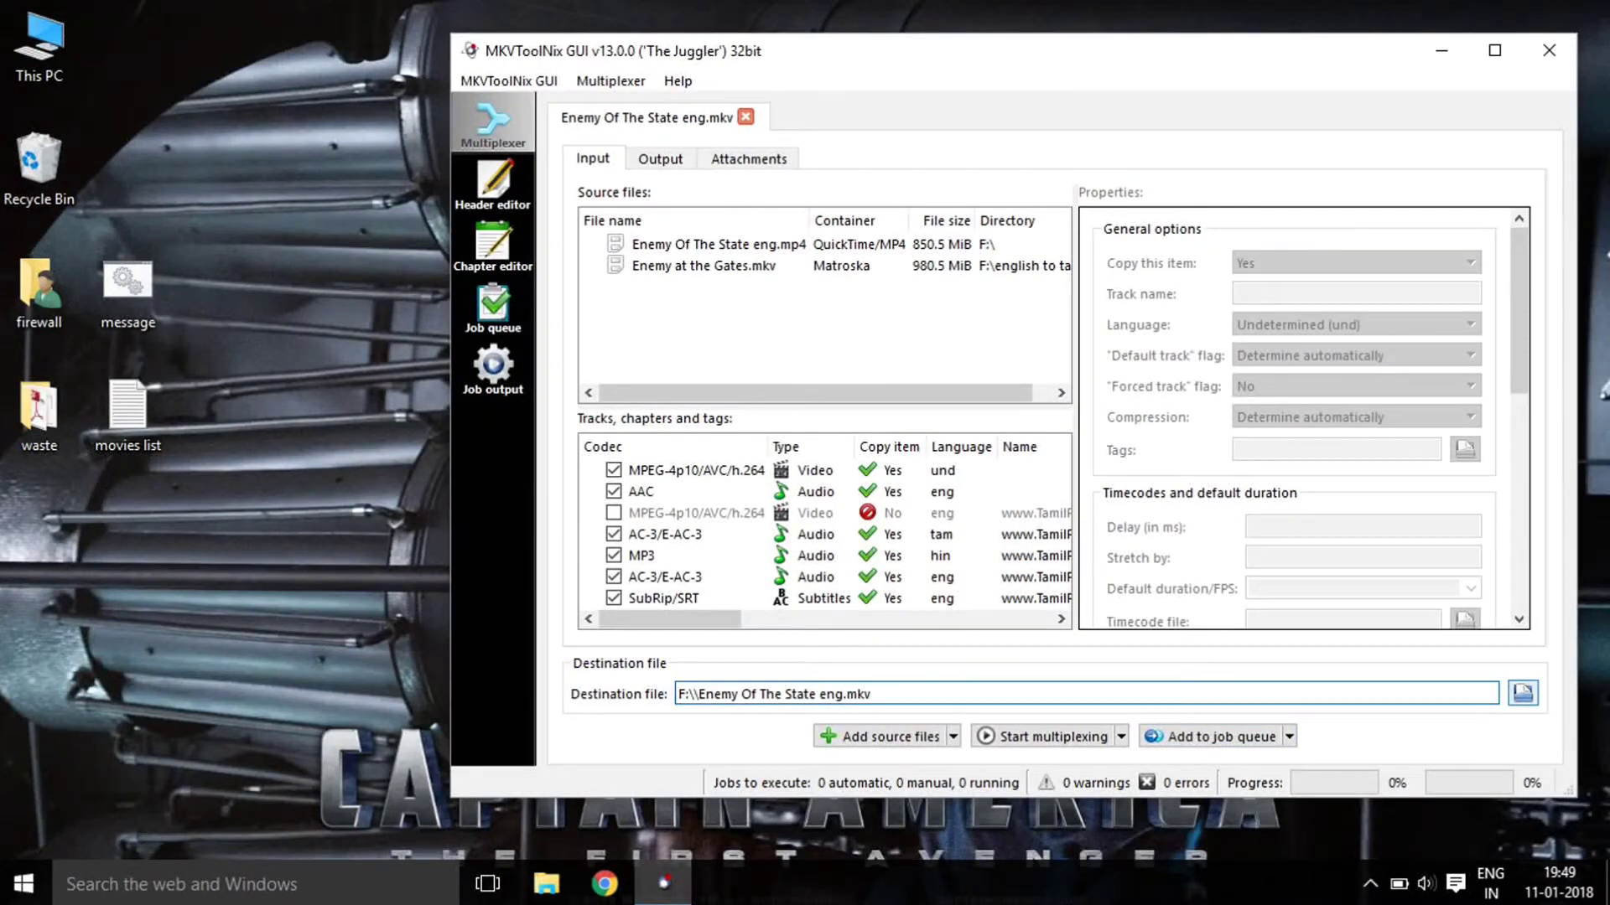
{"action": "left_click", "coordinate": [1522, 693]}
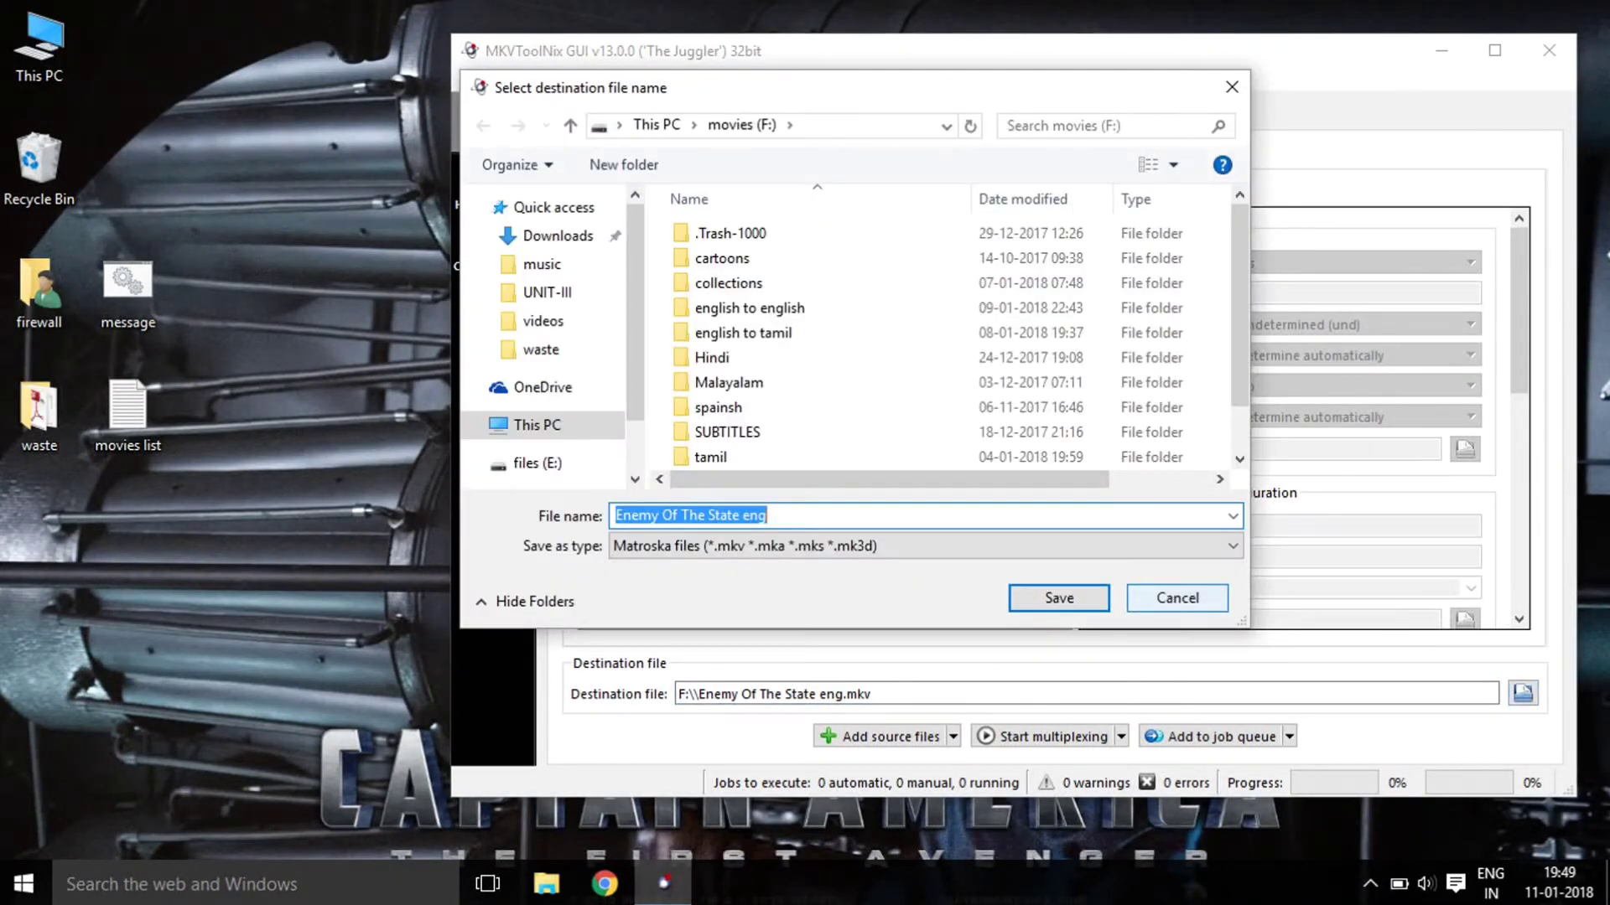
{"action": "left_click", "coordinate": [1177, 598]}
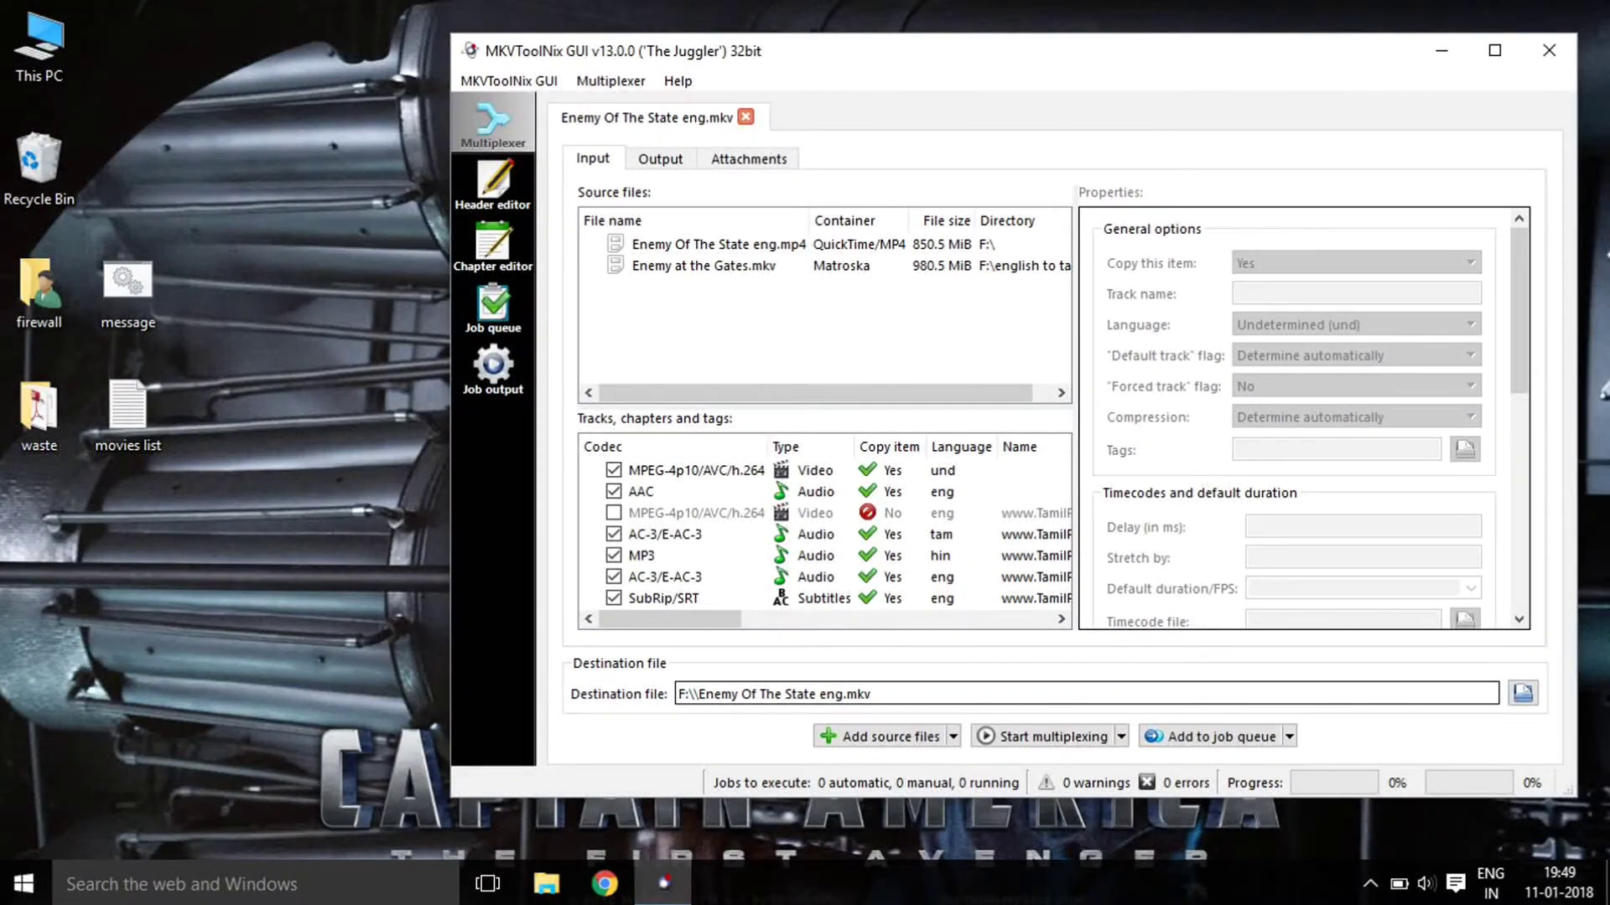
{"action": "type", "text": "back"}
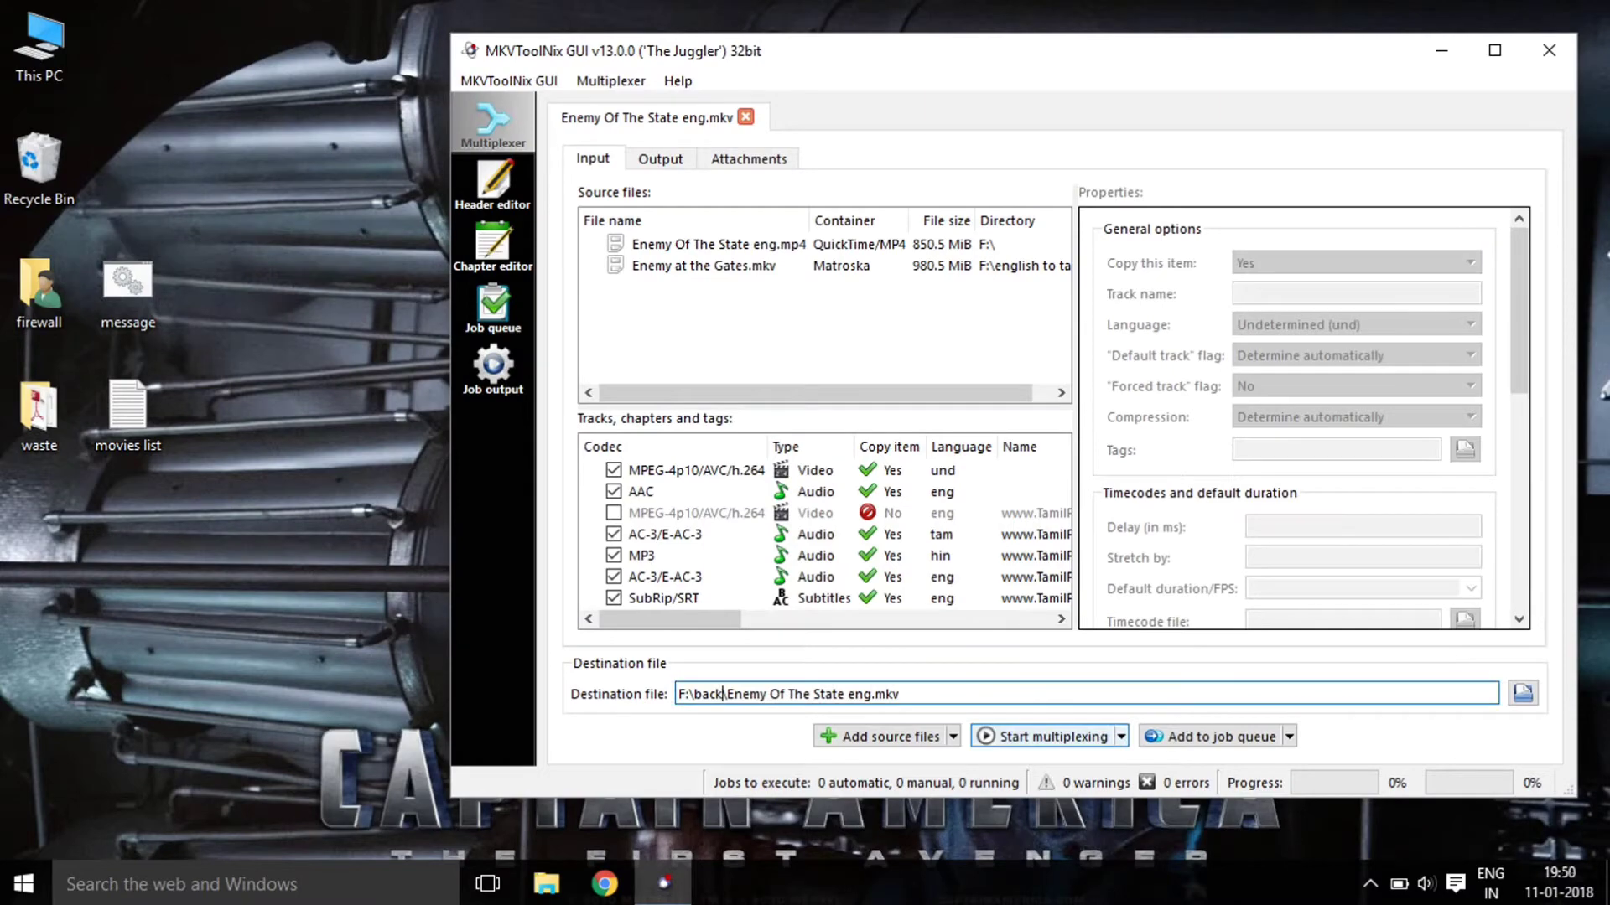
Start multiplexing the selected tracks and show the output of the running job.
{"action": "left_click", "coordinate": [1048, 736]}
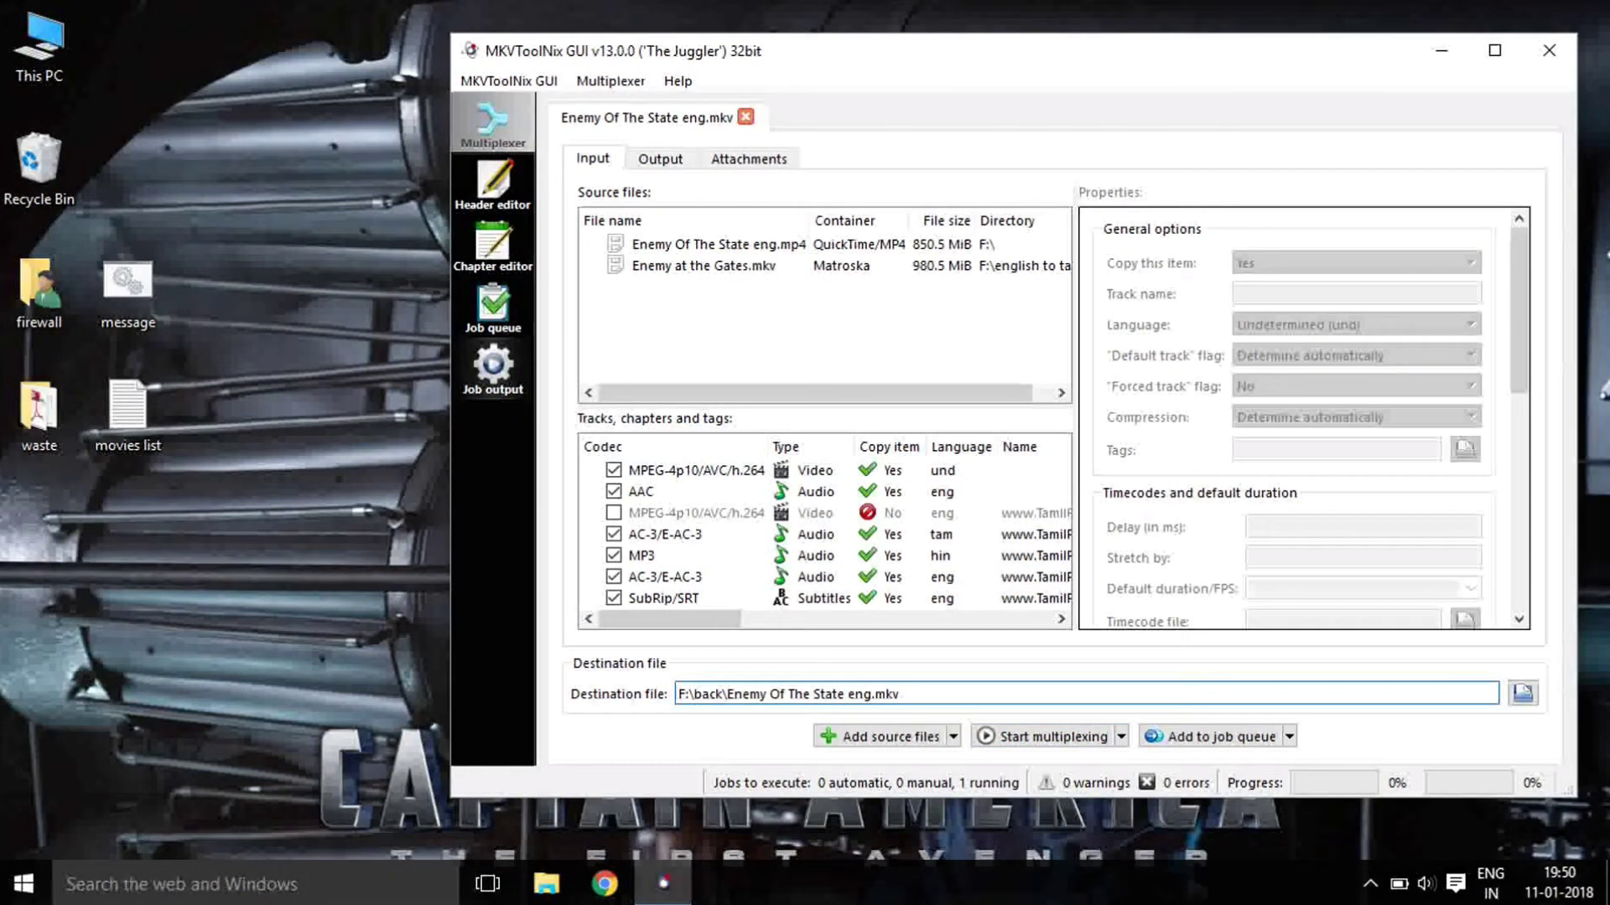
{"action": "left_click", "coordinate": [493, 368]}
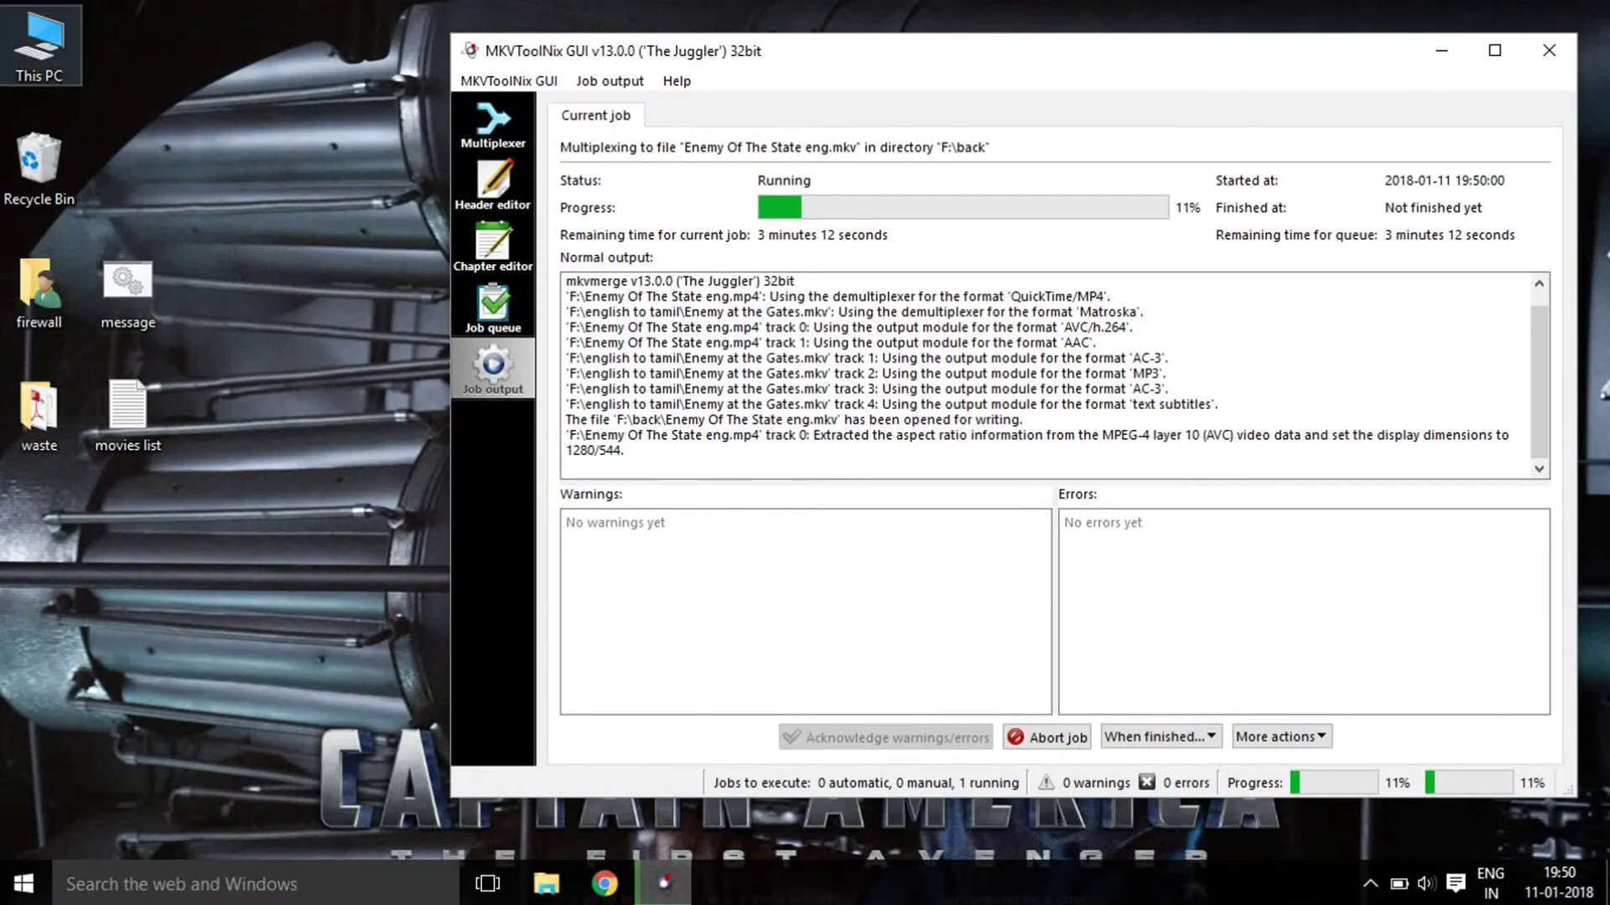
Switch to File Explorer and check the output file in the "back" folder on the movies (F:) drive, and return to the drive's root.
{"action": "double_click", "coordinate": [40, 46]}
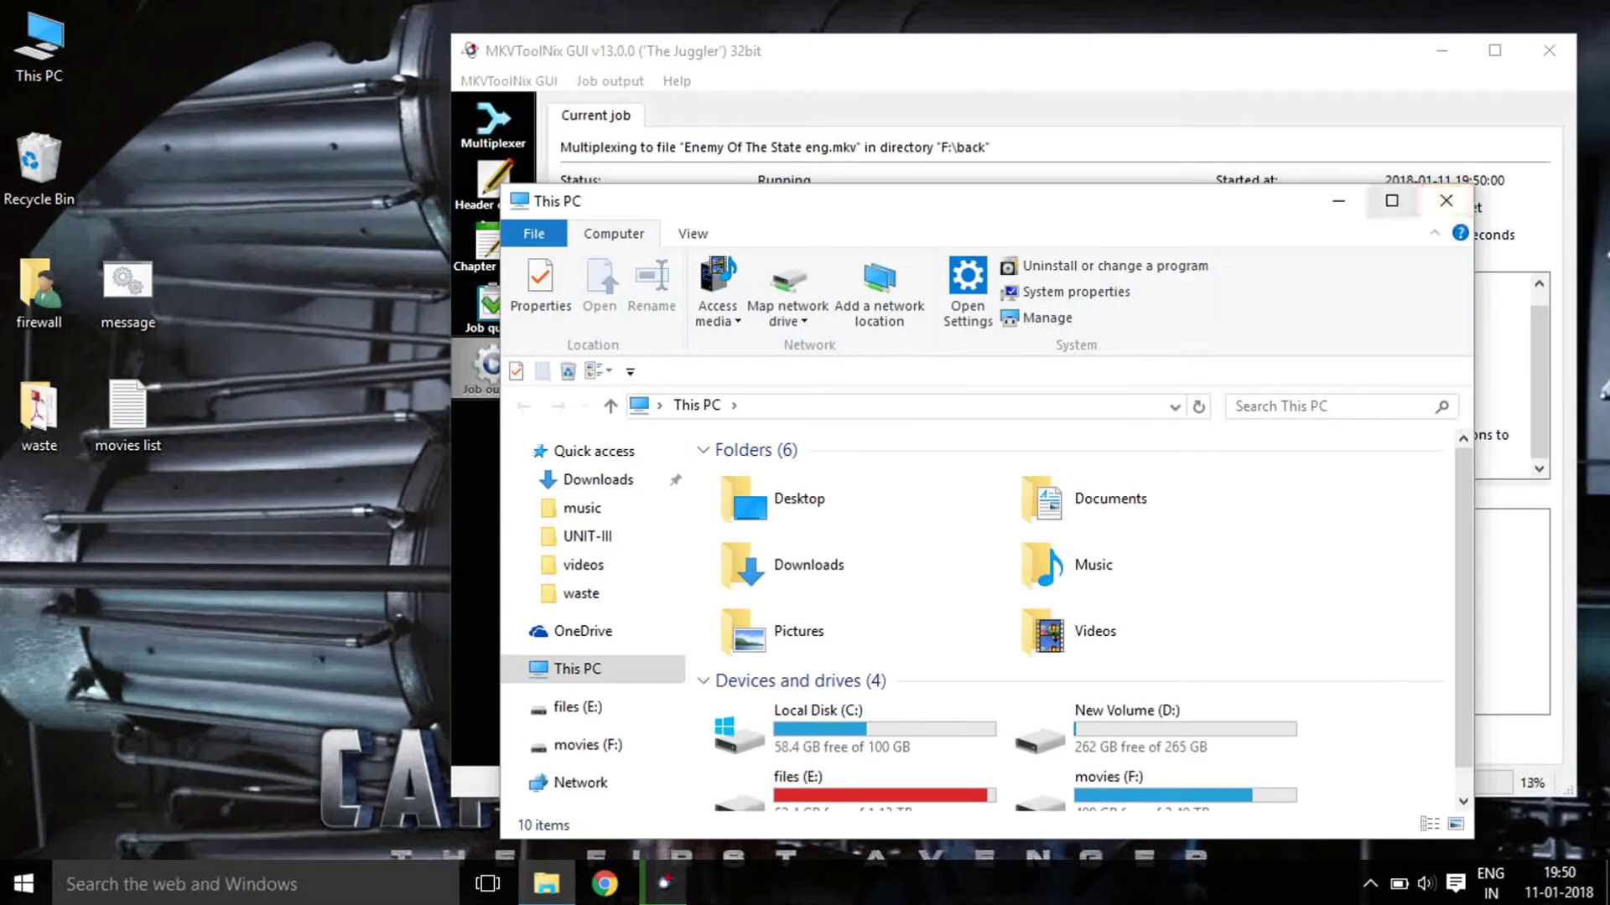
{"action": "left_click", "coordinate": [1392, 200]}
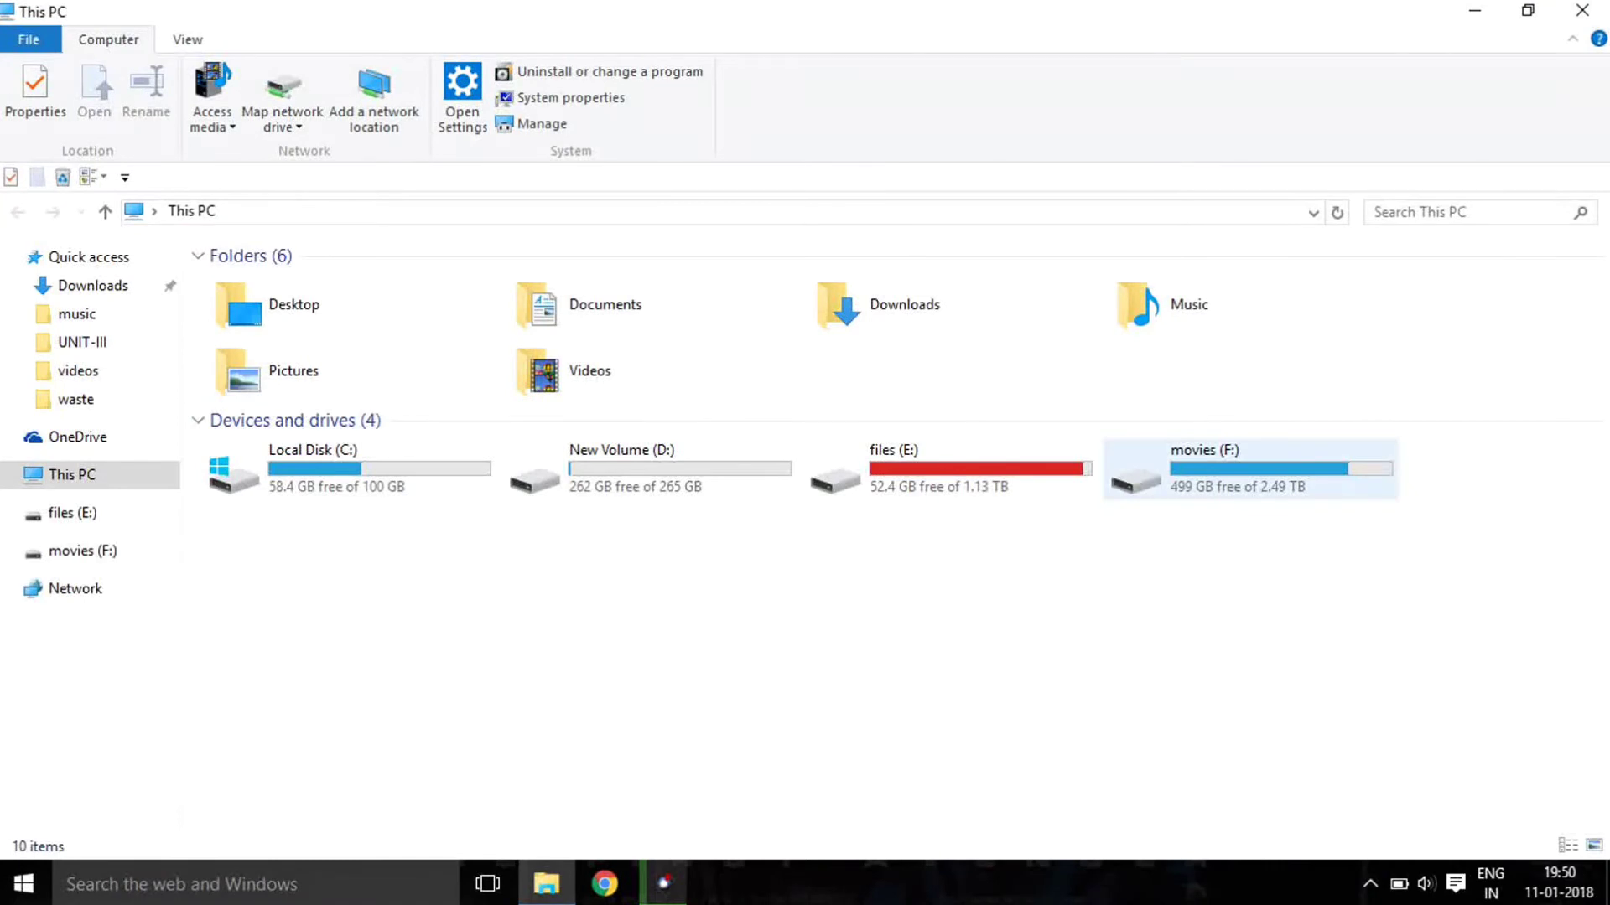
{"action": "double_click", "coordinate": [1250, 468]}
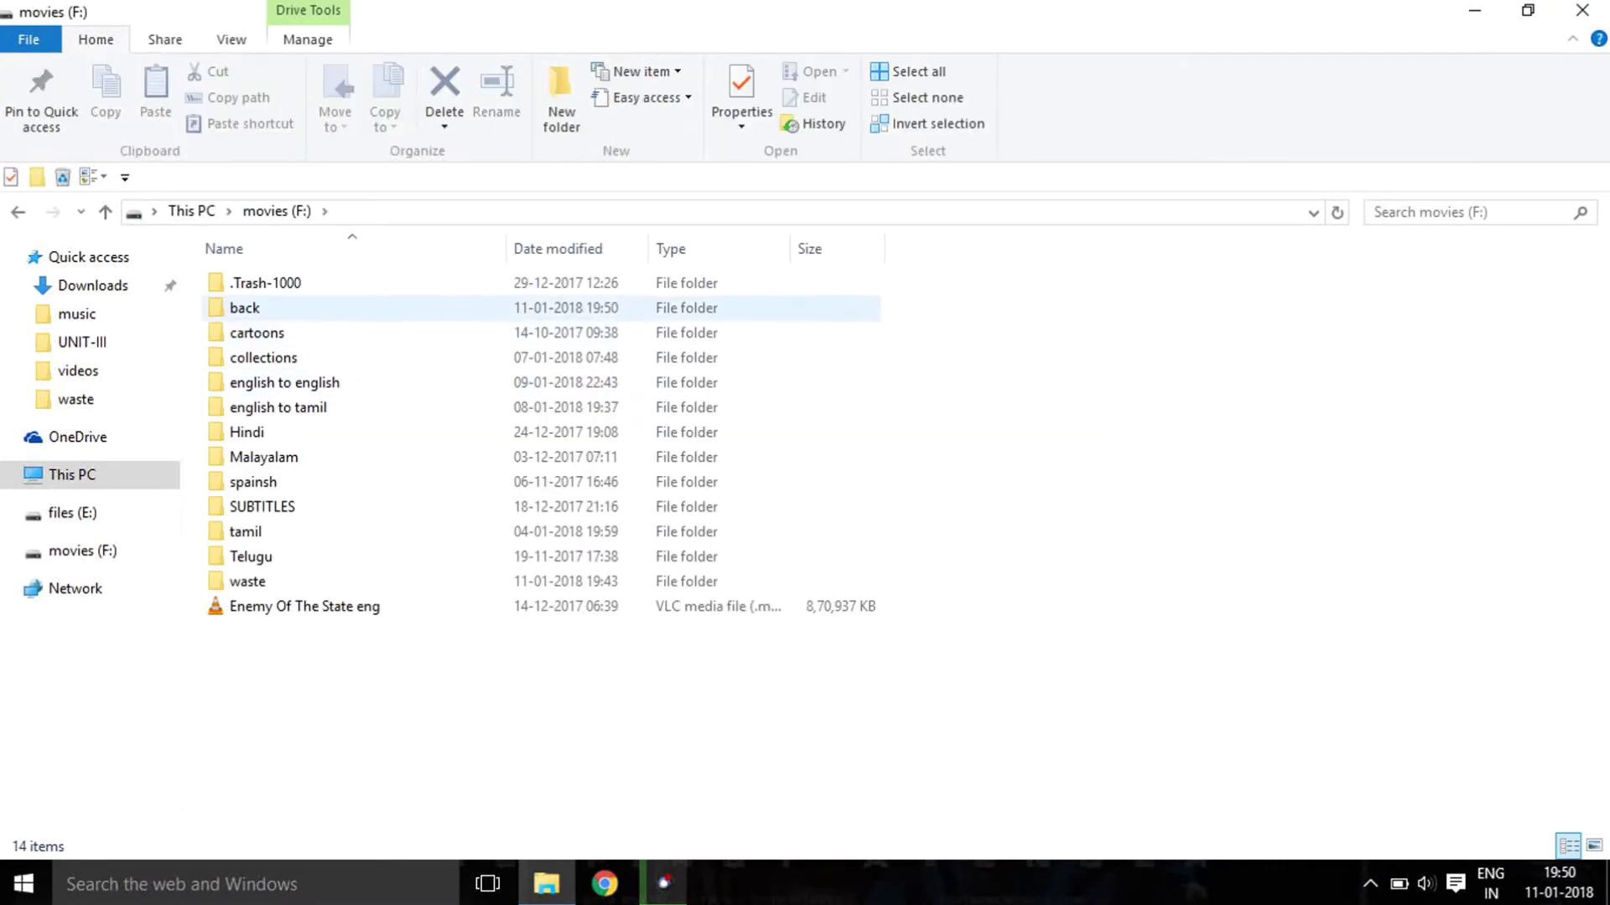
{"action": "double_click", "coordinate": [244, 308]}
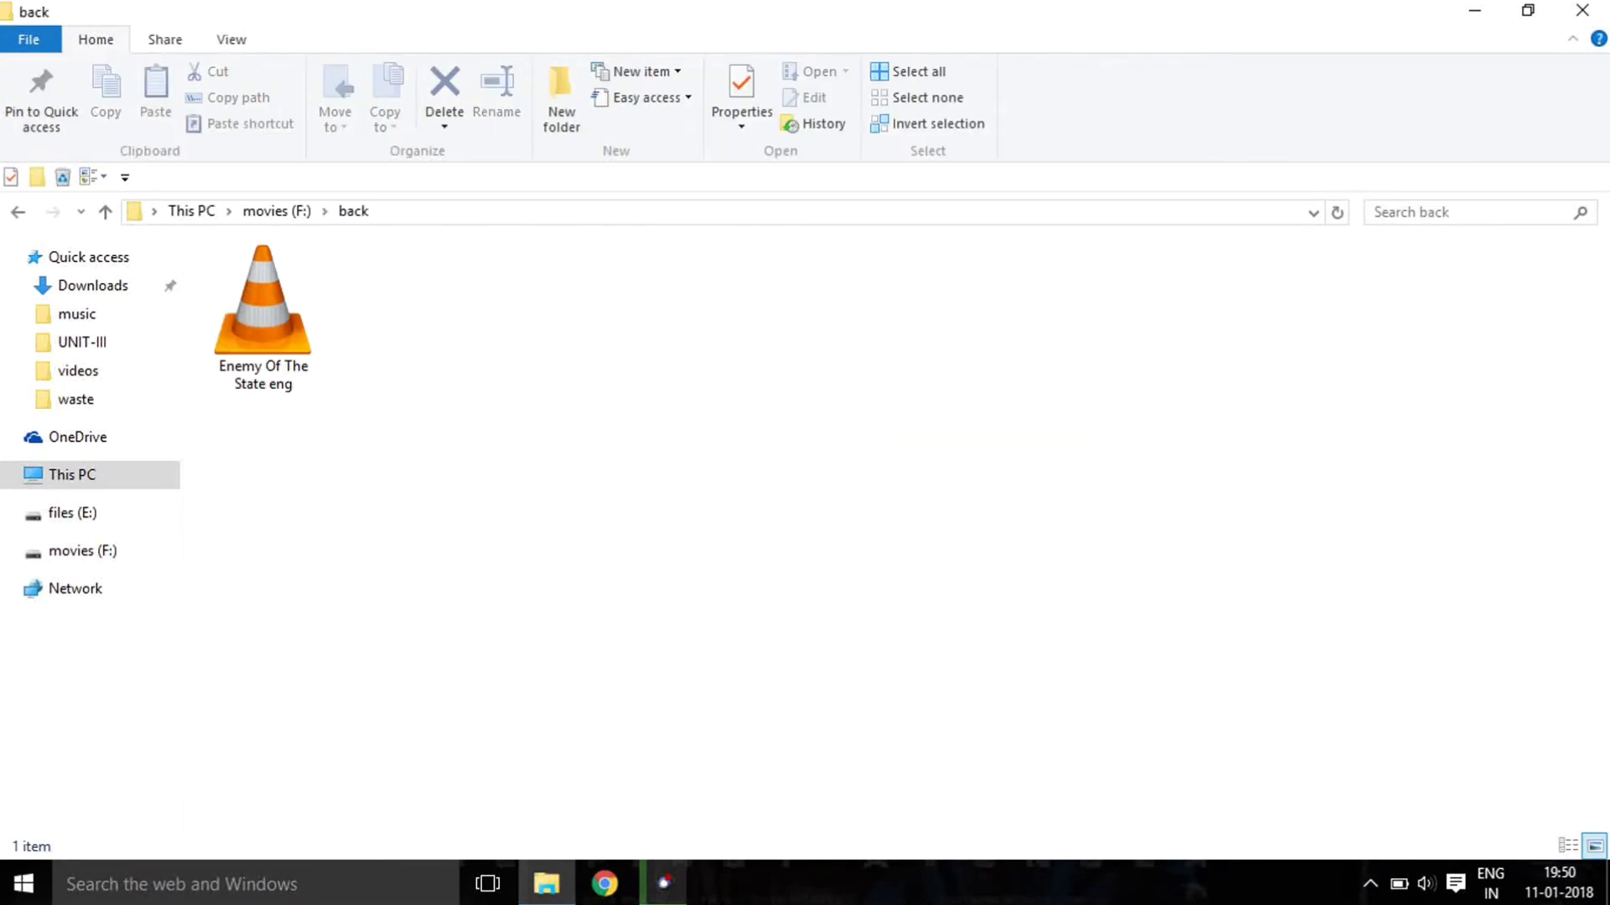
{"action": "left_click", "coordinate": [262, 316]}
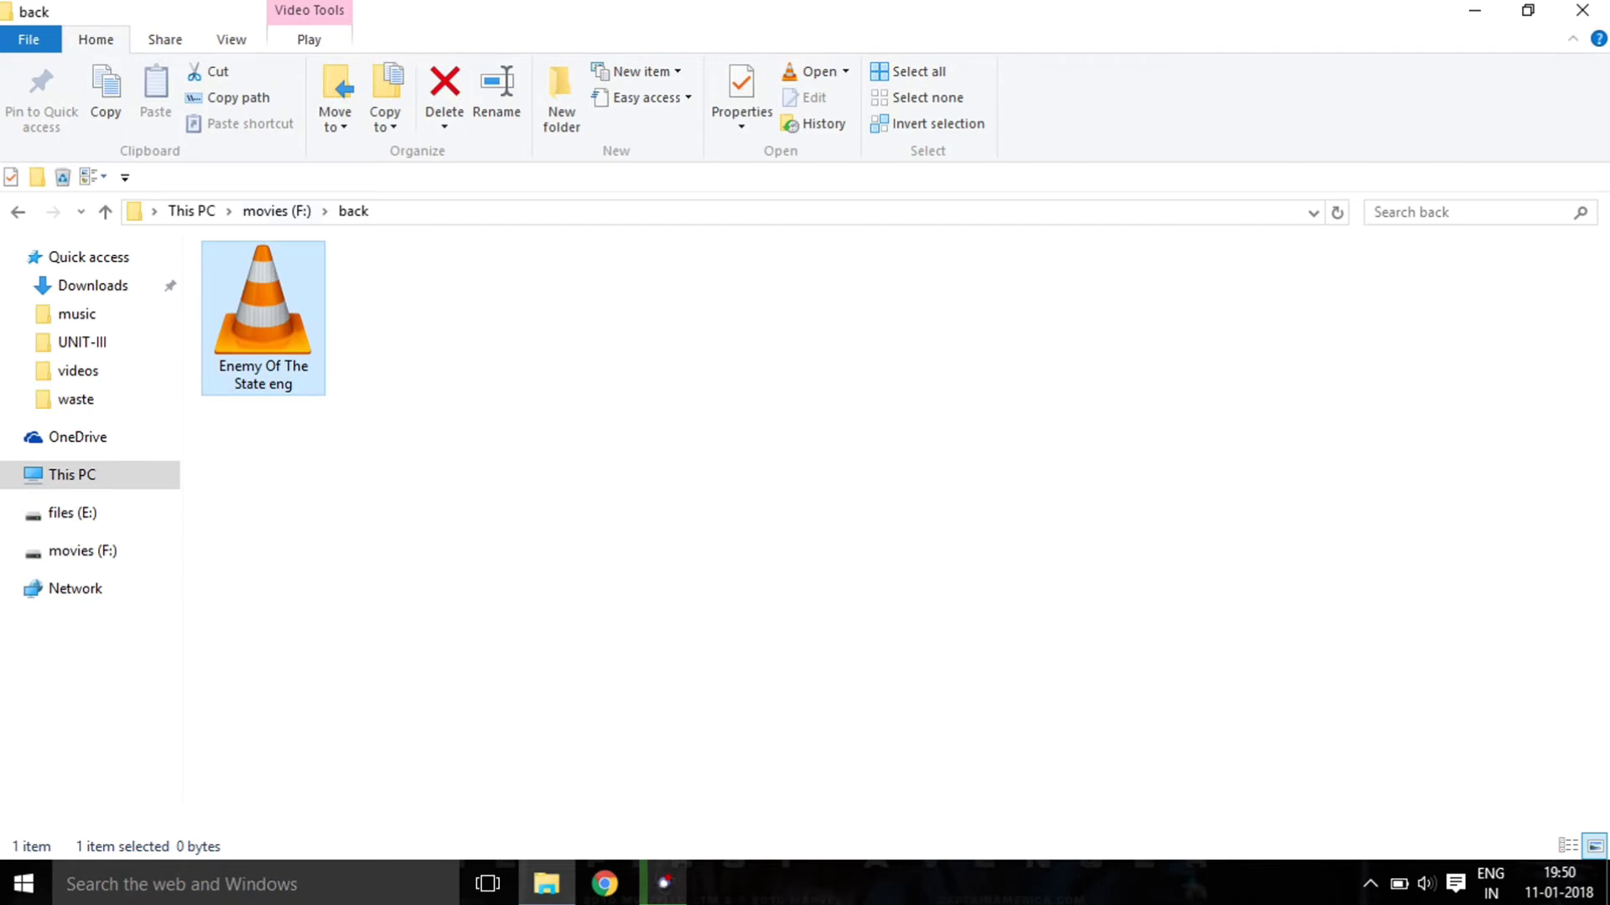
{"action": "left_click", "coordinate": [277, 211]}
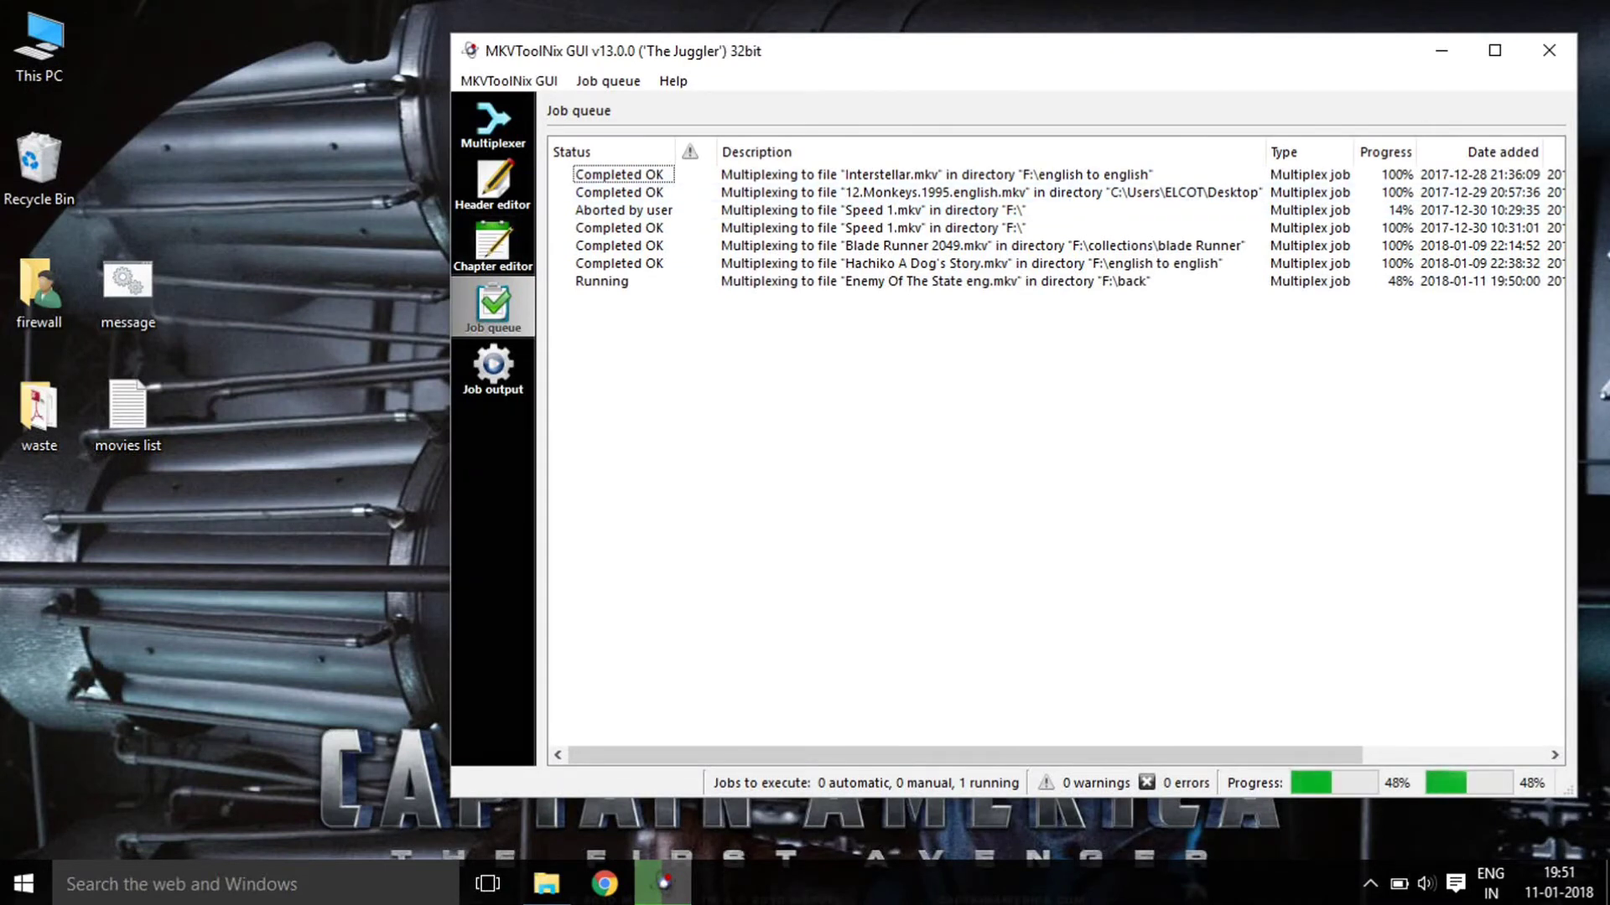
Look over the chapter editor, the header editor and the multiplexer's track properties, including the explanation of the "Default track" flag.
{"action": "left_click", "coordinate": [492, 245]}
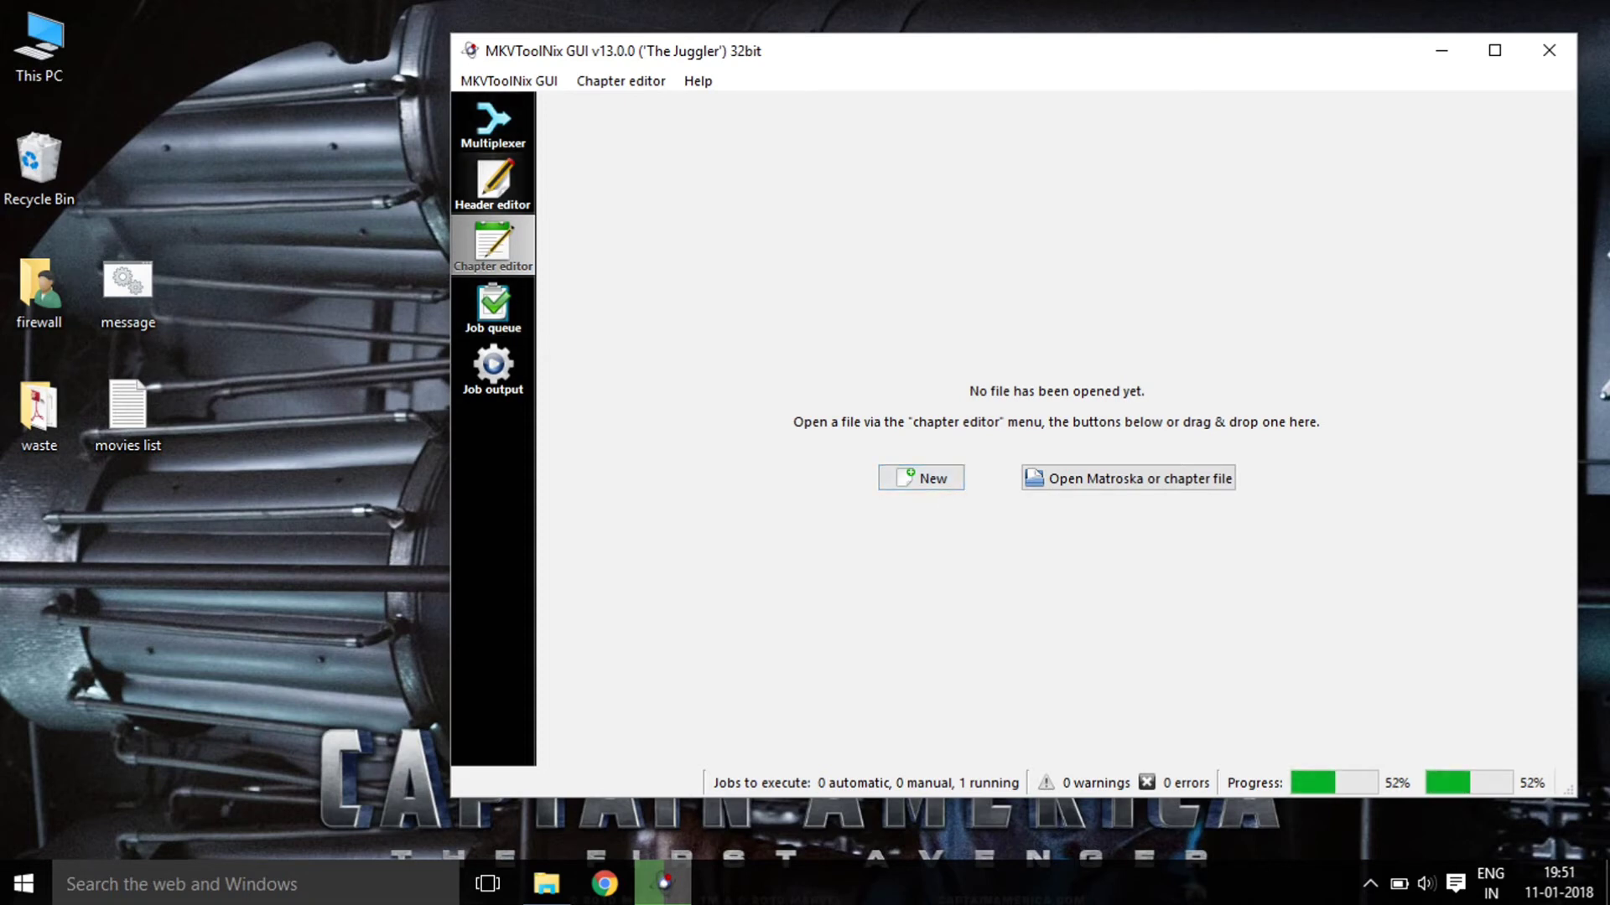
{"action": "key", "text": "alt+2"}
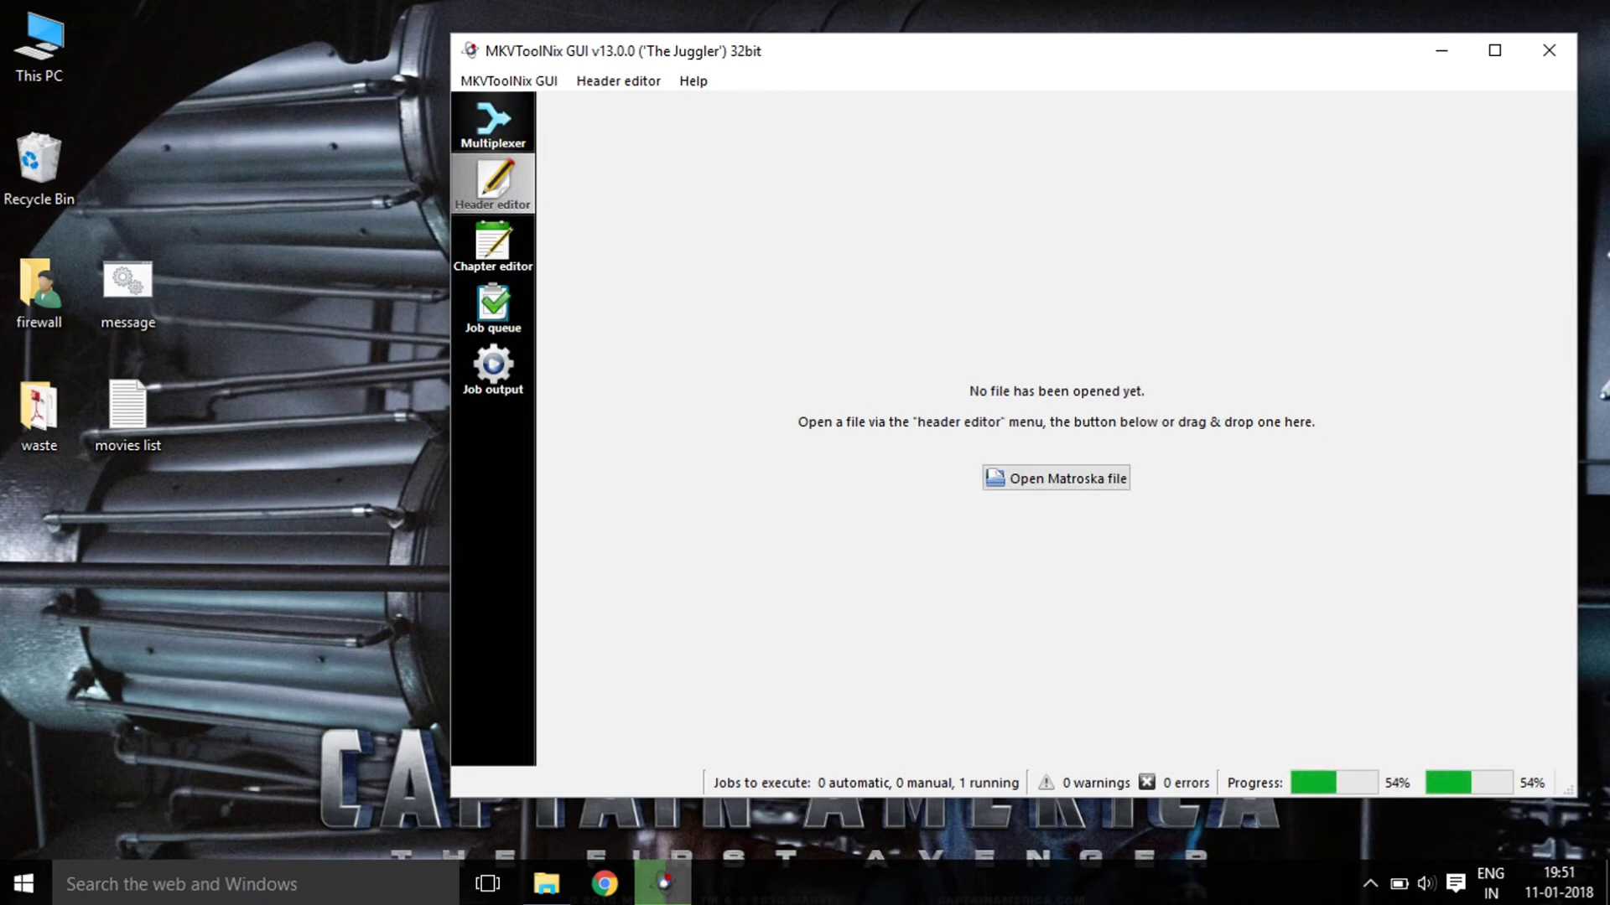
{"action": "key", "text": "alt+1"}
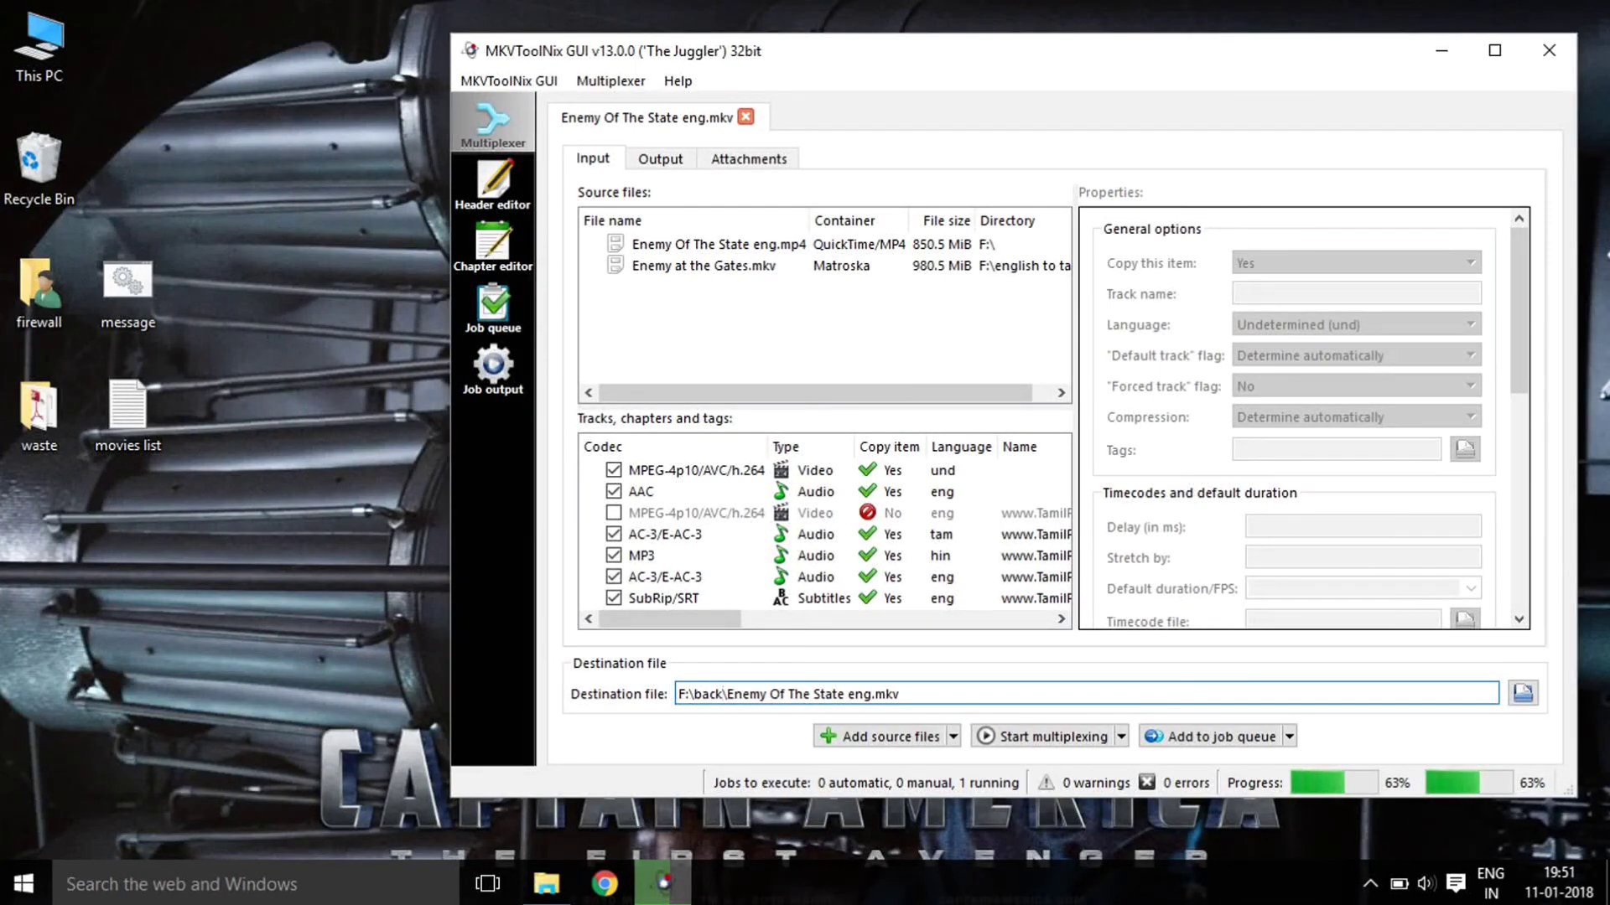
{"action": "mouse_move", "coordinate": [1519, 310]}
{"action": "left_mouse_down"}
{"action": "mouse_move", "coordinate": [1519, 530]}
{"action": "mouse_move", "coordinate": [1519, 309]}
{"action": "left_mouse_up"}
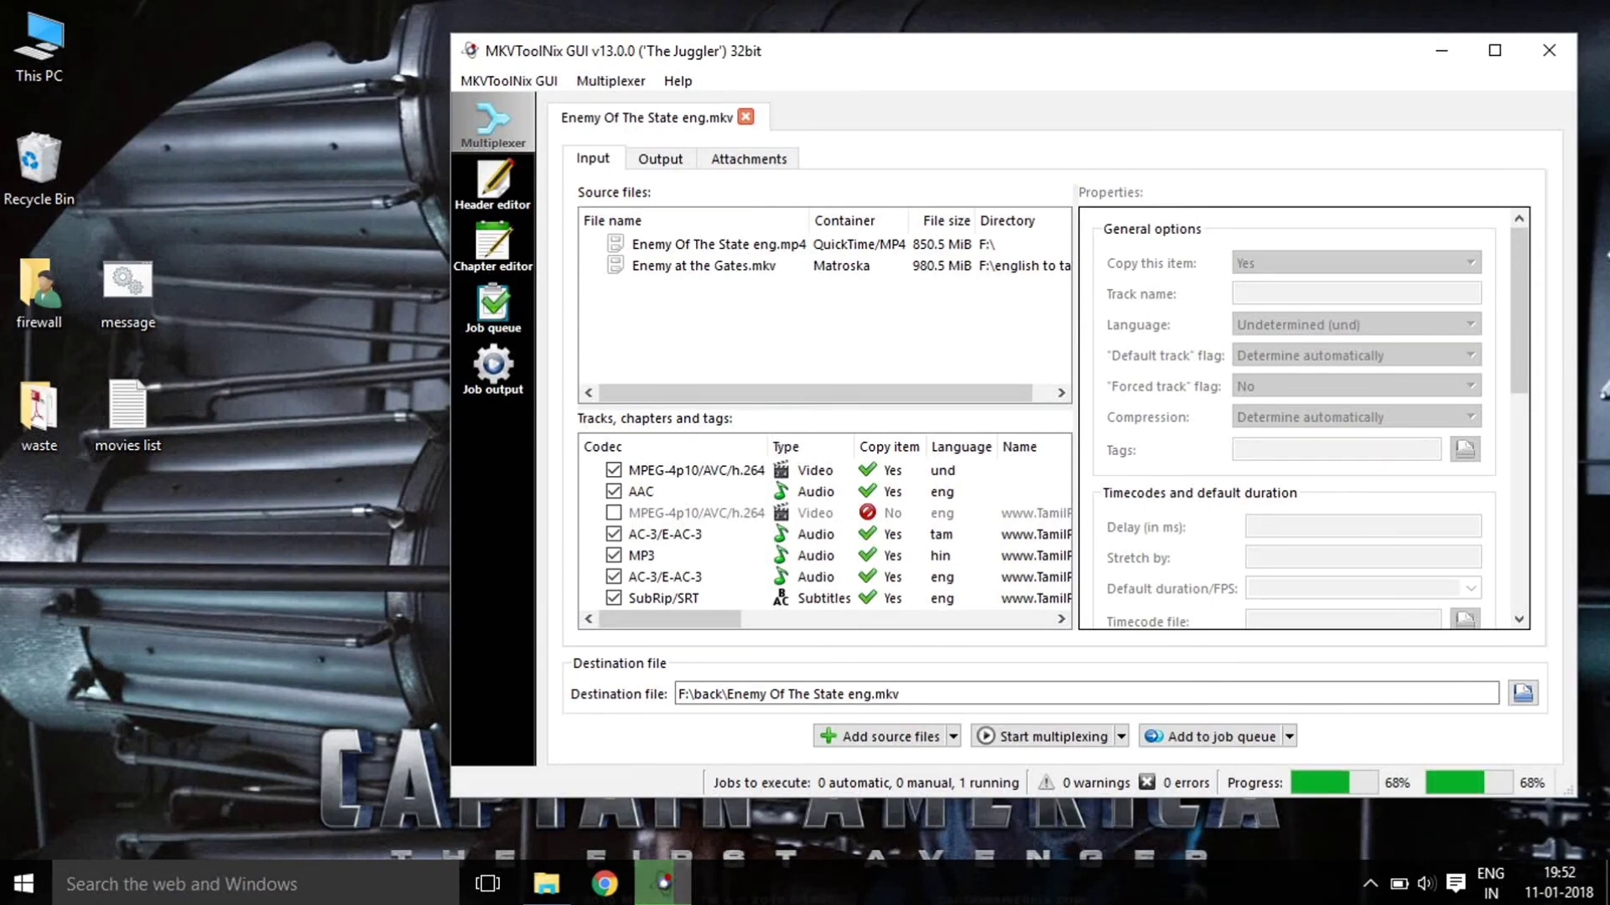
{"action": "mouse_move", "coordinate": [1165, 362]}
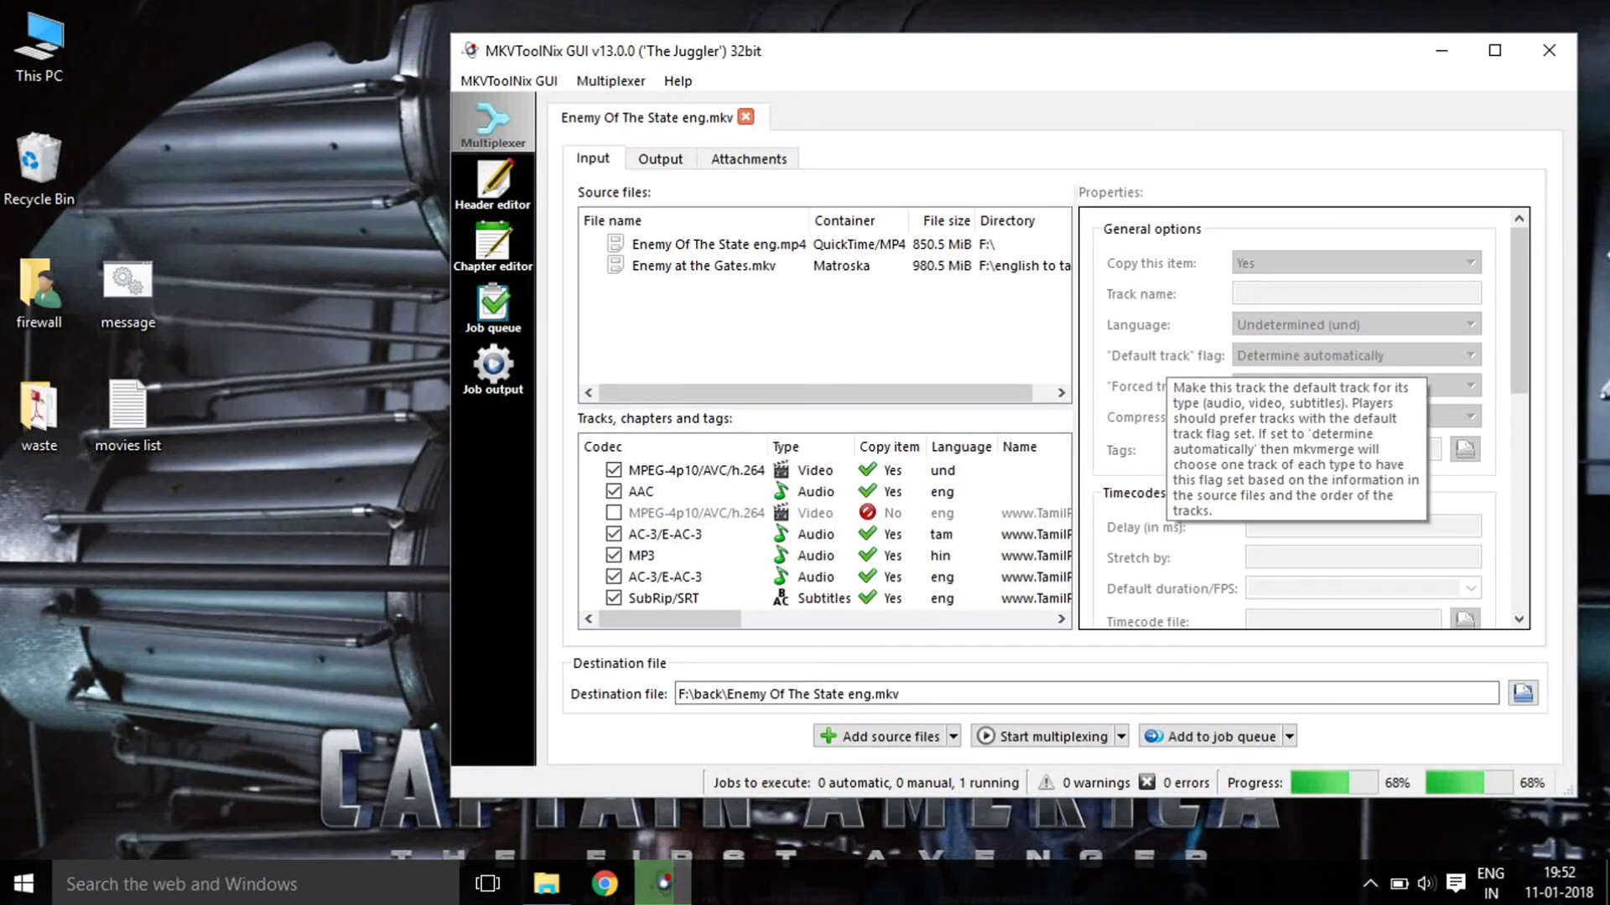